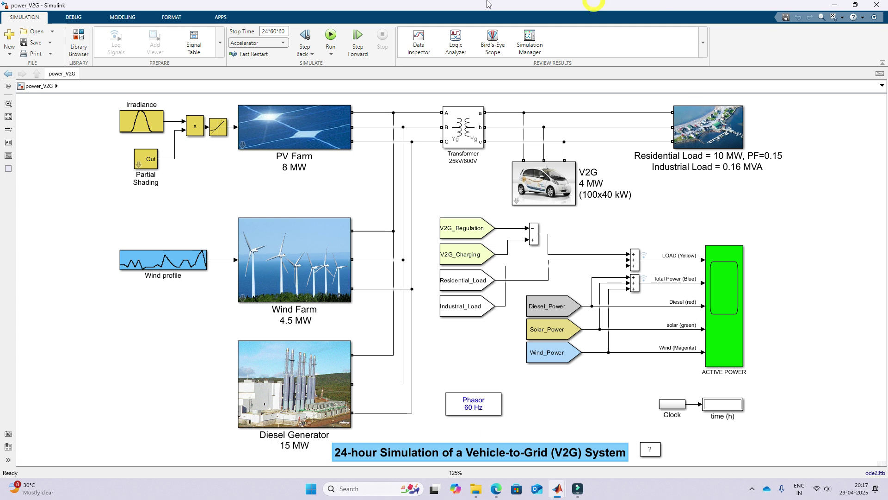
# Examine the PV Farm block's power rating and the curve of its Irradiance input, marking both with the screen pen
pyautogui.press('F12')
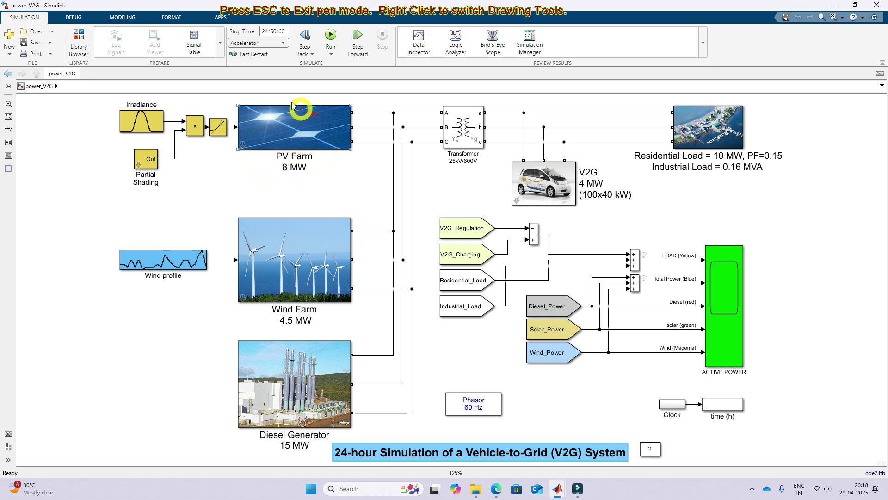
pyautogui.moveTo(277, 177); pyautogui.dragTo(316, 177)
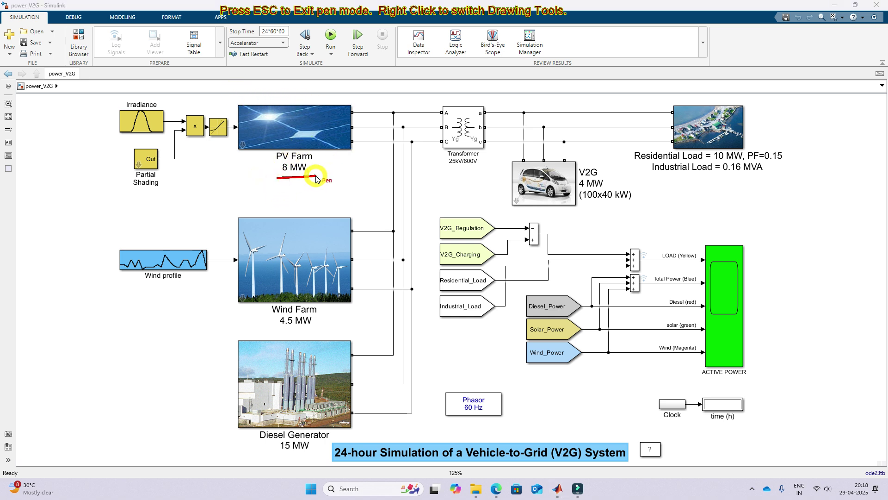
pyautogui.press('Escape')
pyautogui.click(134, 130)
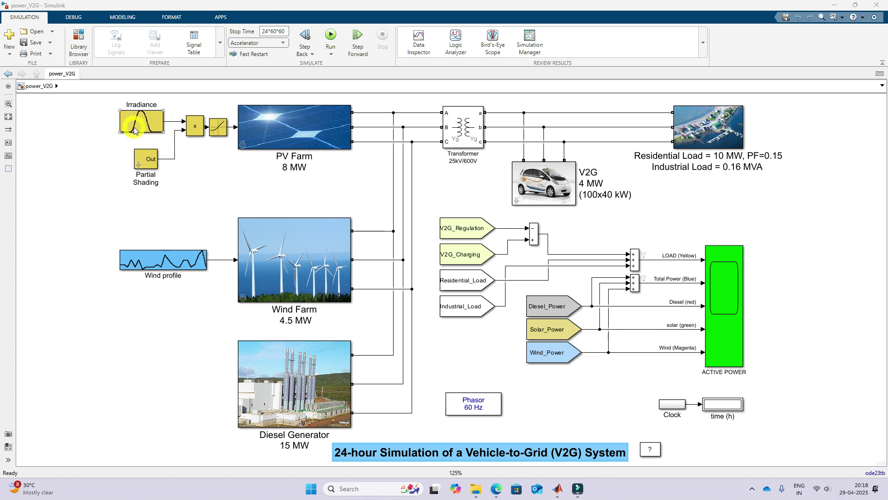
pyautogui.hotkey('ctrl', 'F9')
pyautogui.moveTo(105, 131)
pyautogui.mouseDown()
pyautogui.moveTo(142, 113)
pyautogui.moveTo(159, 132)
pyautogui.mouseUp()
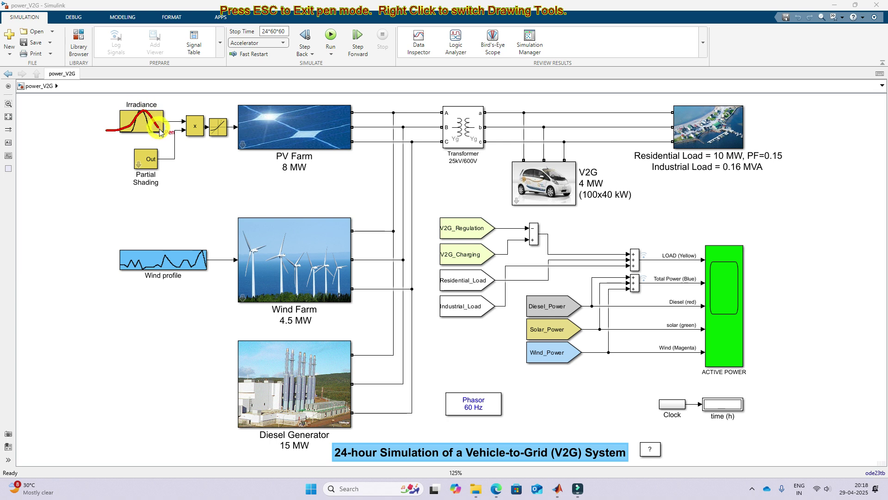
pyautogui.press('Escape')
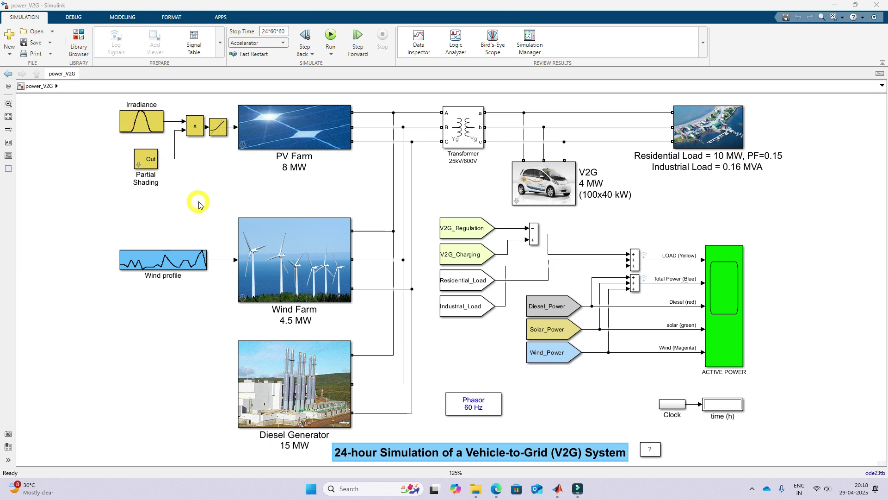
# Inspect the contents of the Wind profile and Irradiance subsystems, returning to the top-level model after each one
pyautogui.click(269, 245)
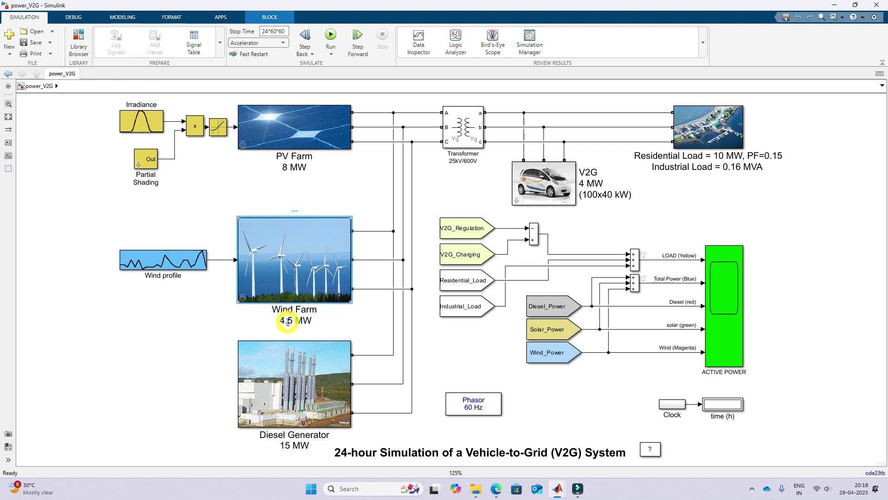
pyautogui.click(175, 259)
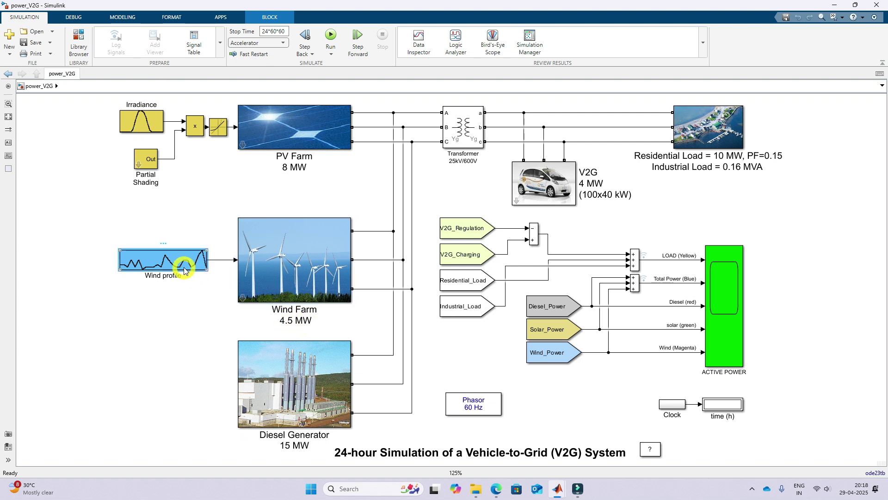
pyautogui.doubleClick(154, 264)
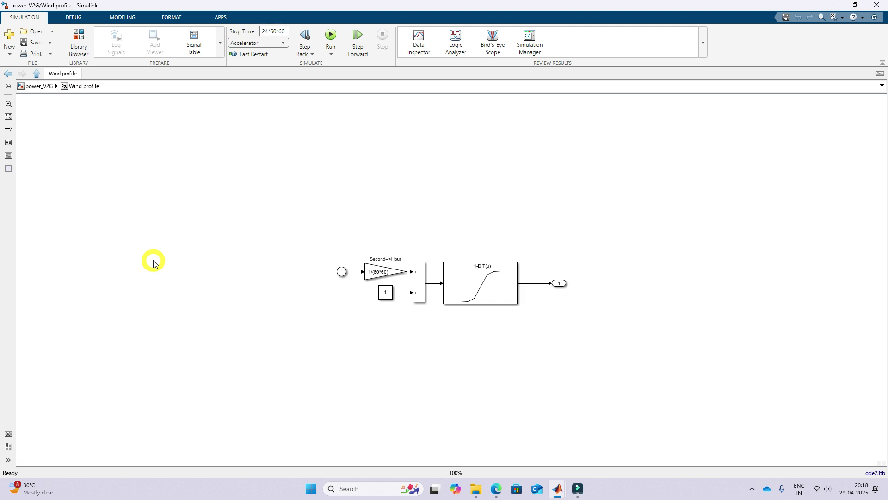
pyautogui.click(37, 73)
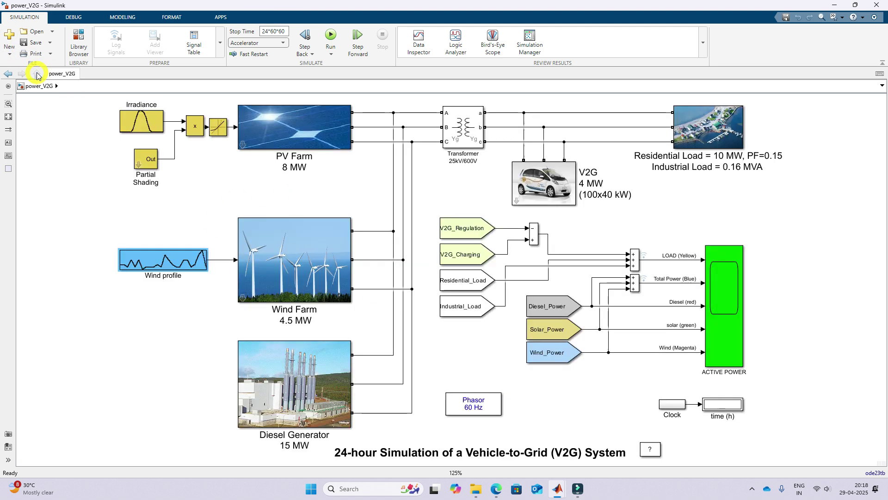
pyautogui.doubleClick(136, 131)
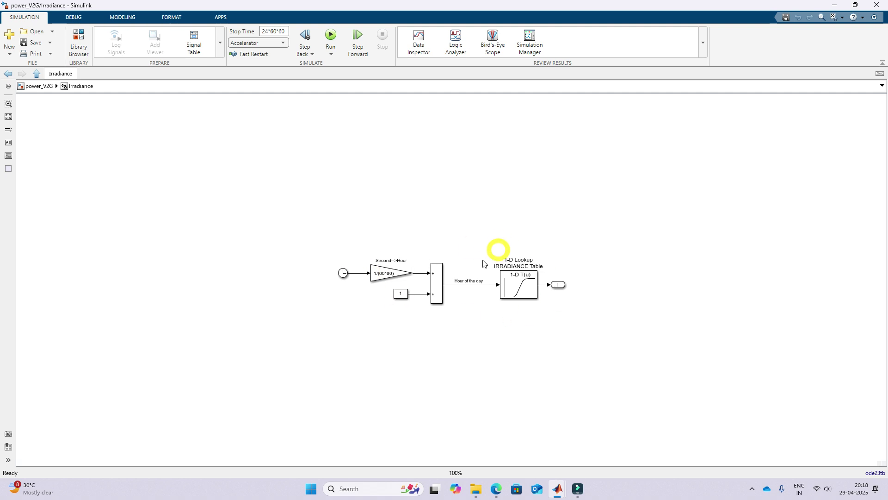
pyautogui.click(37, 74)
# Inspect the Diesel Generator subsystem, including its Three-Phase Parallel RLC Load, and return to the top-level model
pyautogui.click(303, 384)
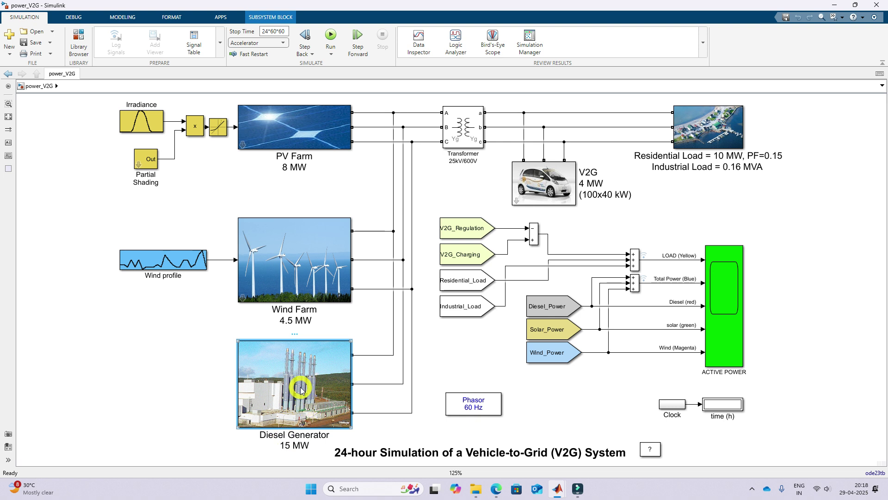
pyautogui.doubleClick(301, 389)
pyautogui.click(199, 315)
pyautogui.click(111, 94)
pyautogui.click(283, 326)
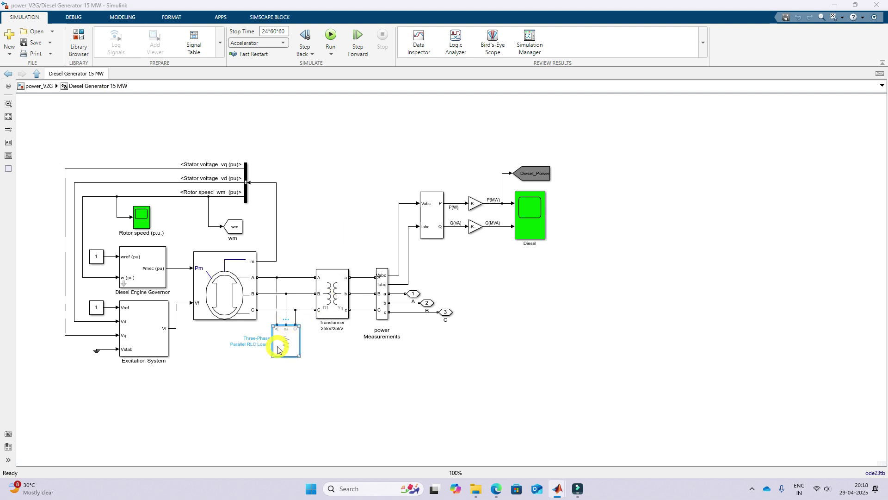
pyautogui.doubleClick(278, 348)
pyautogui.click(502, 236)
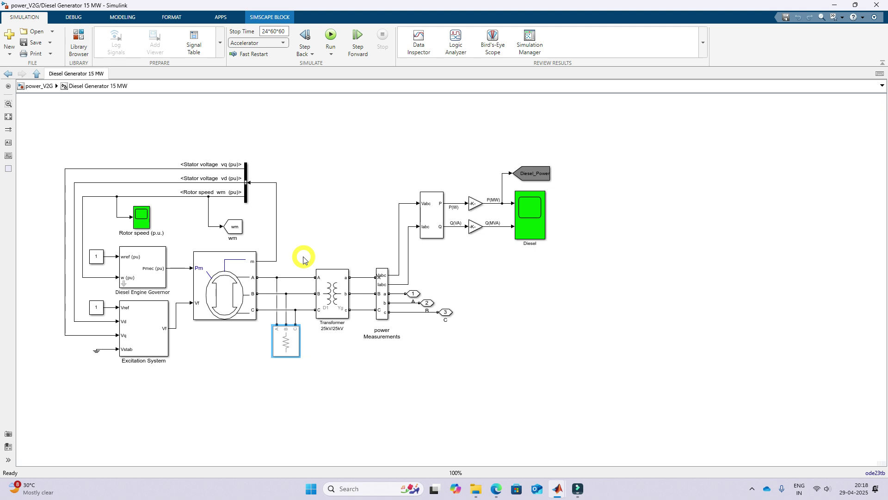
pyautogui.click(36, 74)
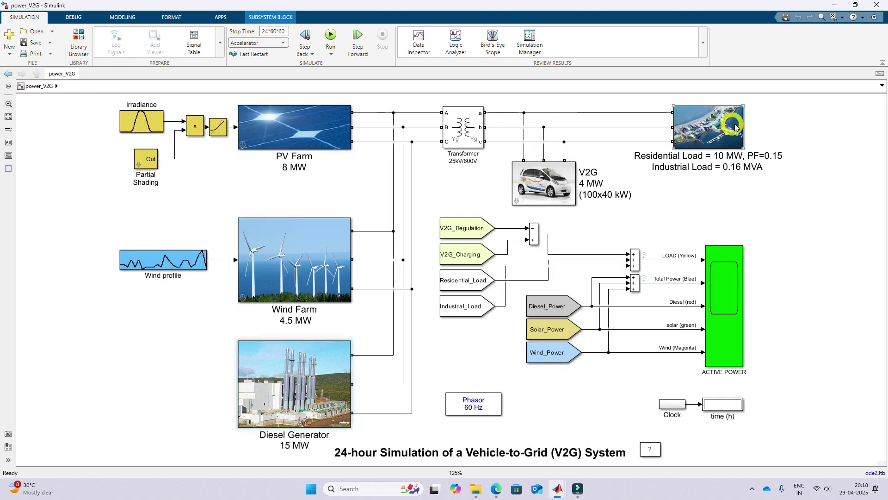
# Open the Residential and Industrial Load subsystem and examine the Industrial load area with its motor turn-on note
pyautogui.doubleClick(735, 126)
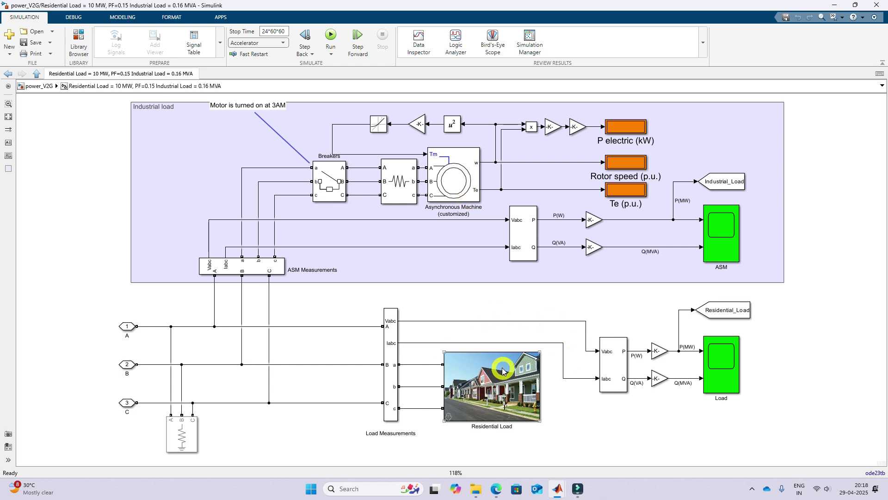
pyautogui.click(213, 122)
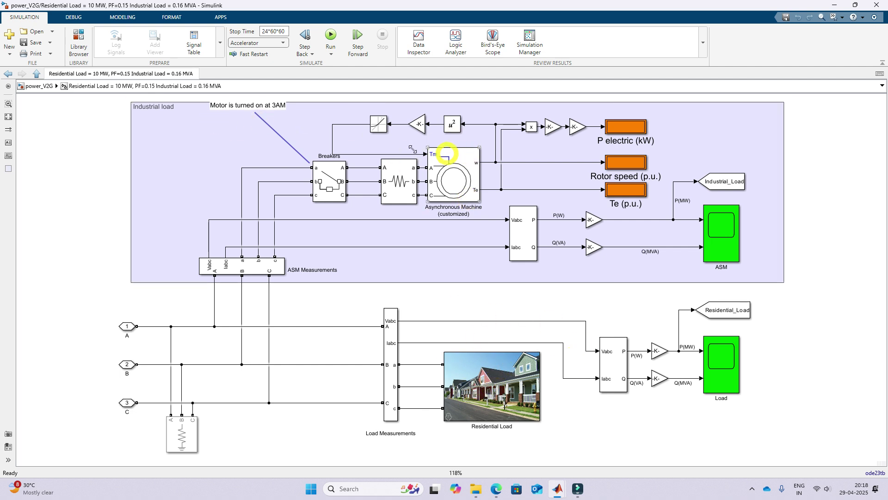
pyautogui.click(105, 100)
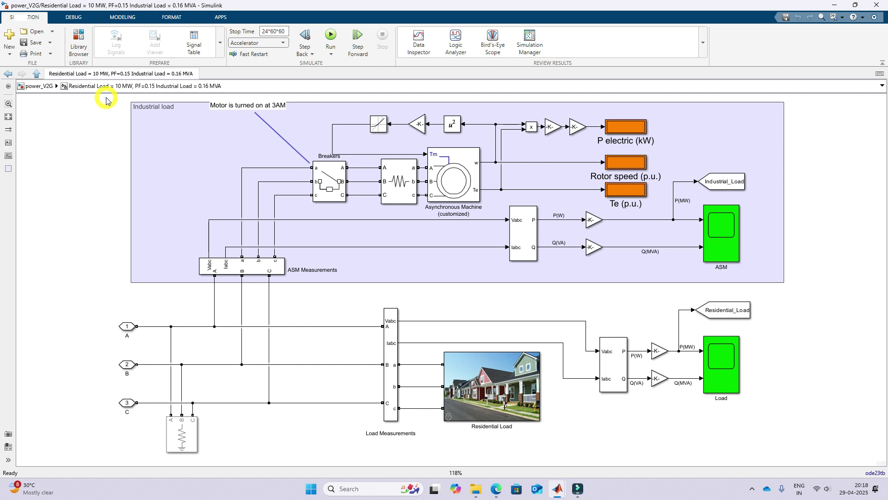
pyautogui.hotkey('ctrl', 'F12')
pyautogui.moveTo(112, 94)
pyautogui.mouseDown()
pyautogui.moveTo(113, 238)
pyautogui.moveTo(296, 291)
pyautogui.moveTo(704, 284)
pyautogui.moveTo(828, 192)
pyautogui.moveTo(656, 99)
pyautogui.moveTo(171, 86)
pyautogui.moveTo(123, 91)
pyautogui.moveTo(121, 115)
pyautogui.mouseUp()
pyautogui.moveTo(211, 116); pyautogui.dragTo(289, 112)
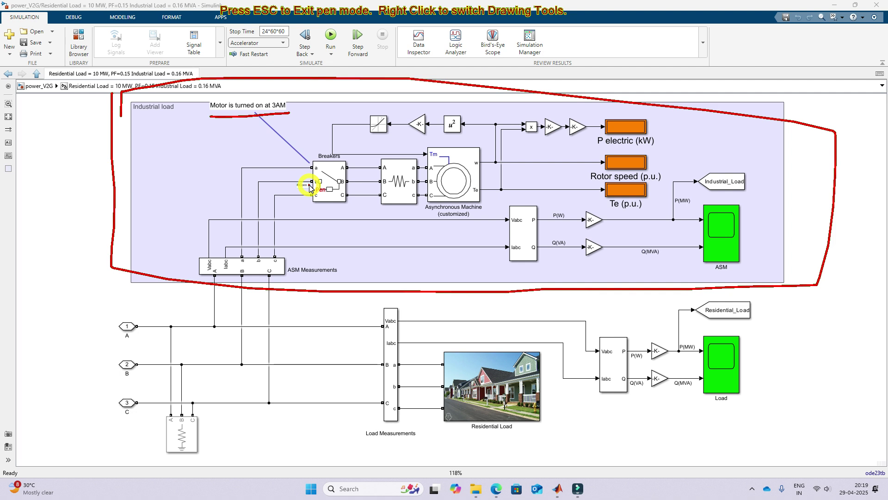
pyautogui.press('Escape')
# Open the Breakers block's parameters, examine the switching times expression, and close the dialog
pyautogui.click(337, 183)
pyautogui.doubleClick(337, 184)
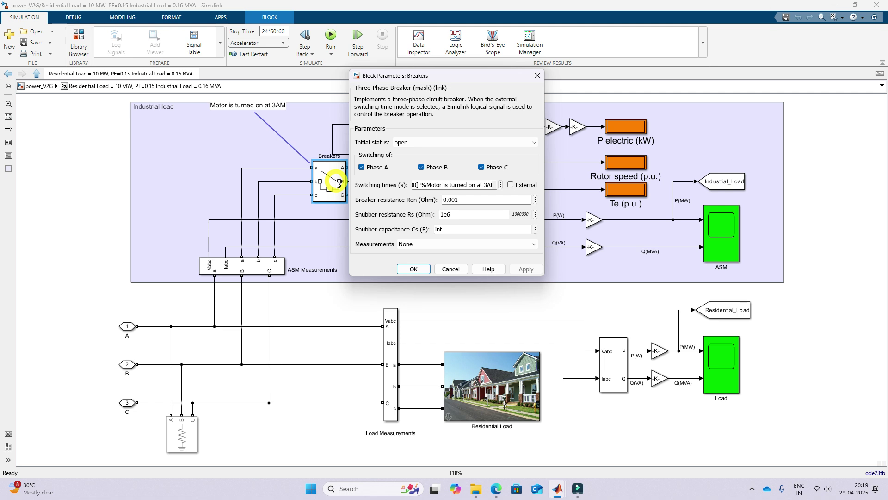
pyautogui.click(430, 185)
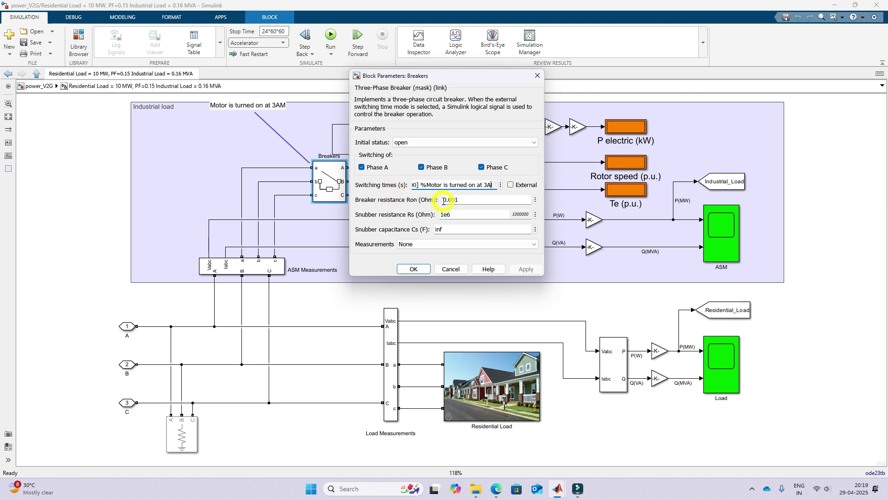
pyautogui.press('Home')
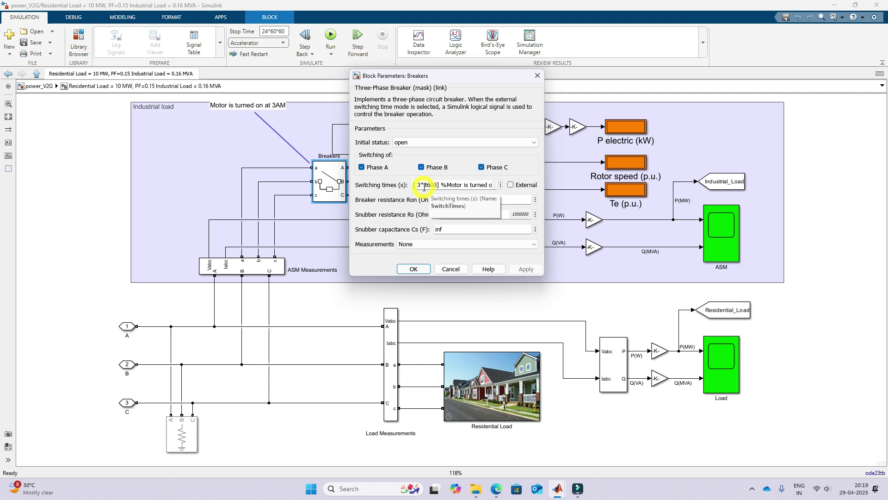
pyautogui.moveTo(424, 187); pyautogui.dragTo(432, 186)
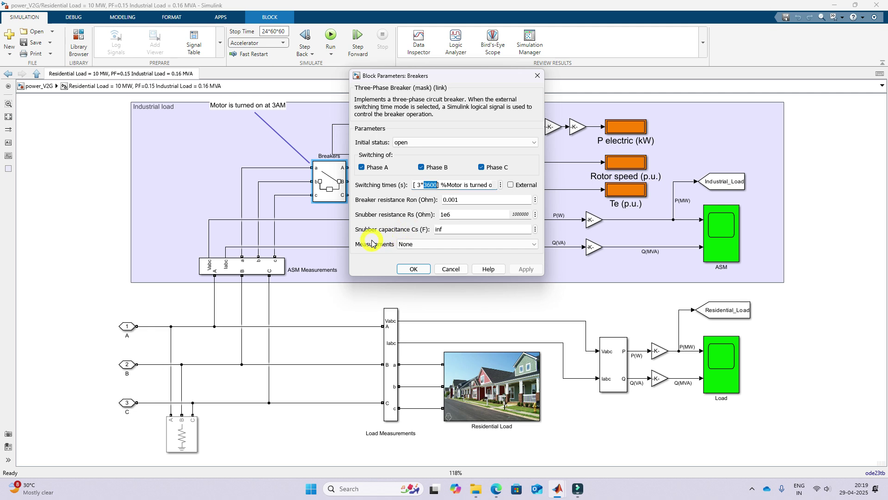
pyautogui.click(413, 269)
# Switch to the MATLAB Command Window, calculate 60*60, and return to the Simulink model
pyautogui.moveTo(562, 494)
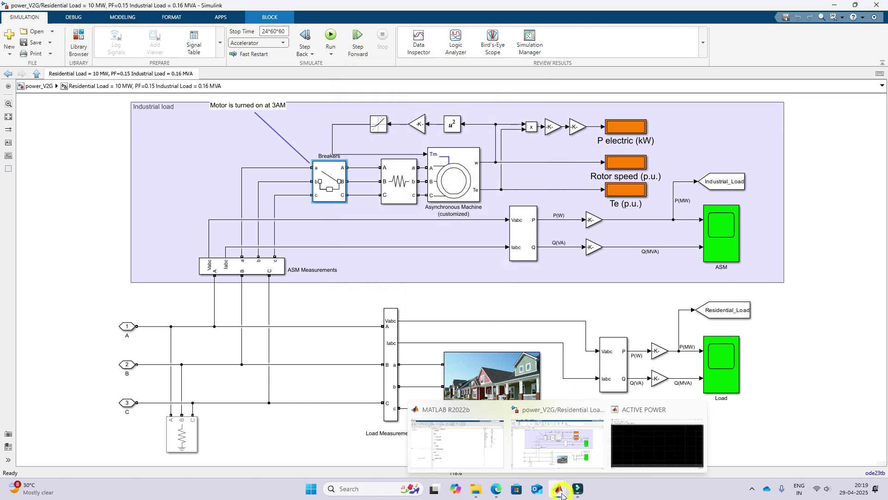
pyautogui.click(471, 446)
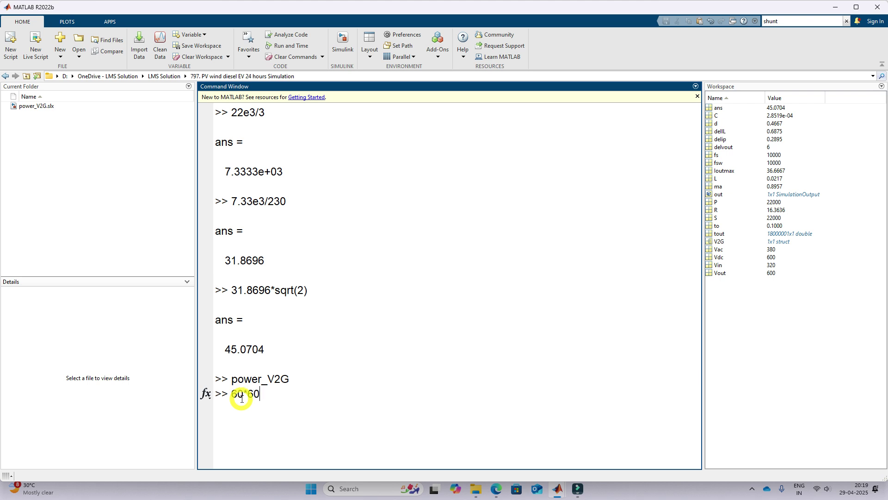
pyautogui.press('Return')
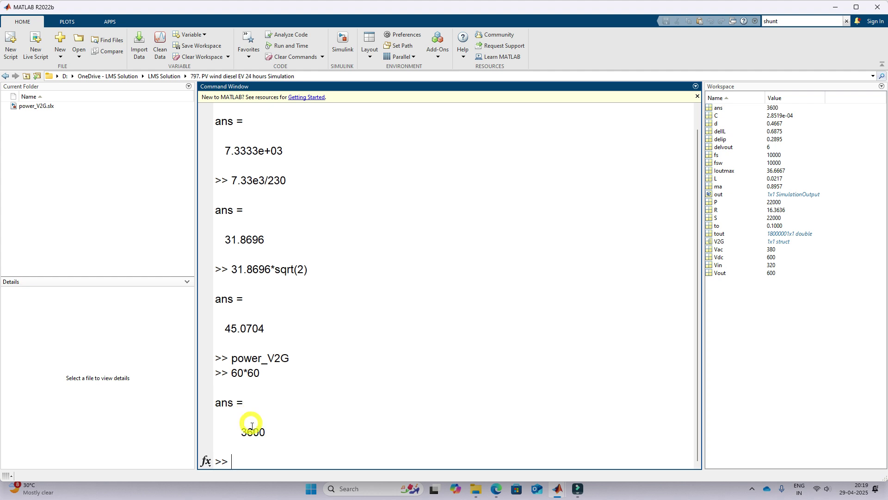
pyautogui.moveTo(241, 432); pyautogui.dragTo(317, 436)
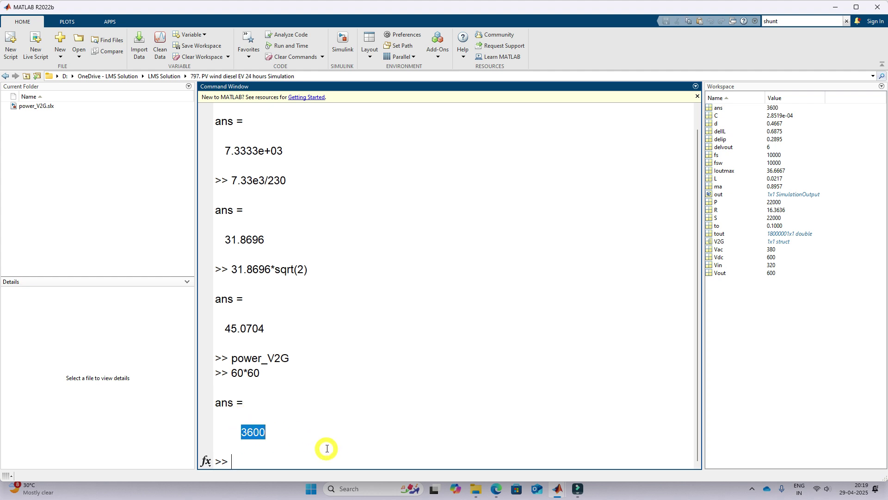
pyautogui.click(835, 7)
# Review the nominal voltage and frequency of the Three-Phase Parallel RLC Load connected to the three input phases
pyautogui.click(329, 180)
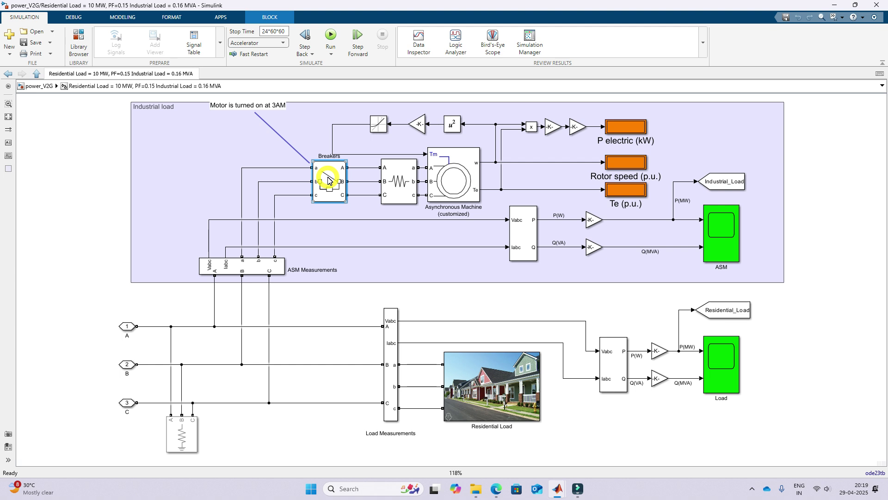
pyautogui.doubleClick(181, 433)
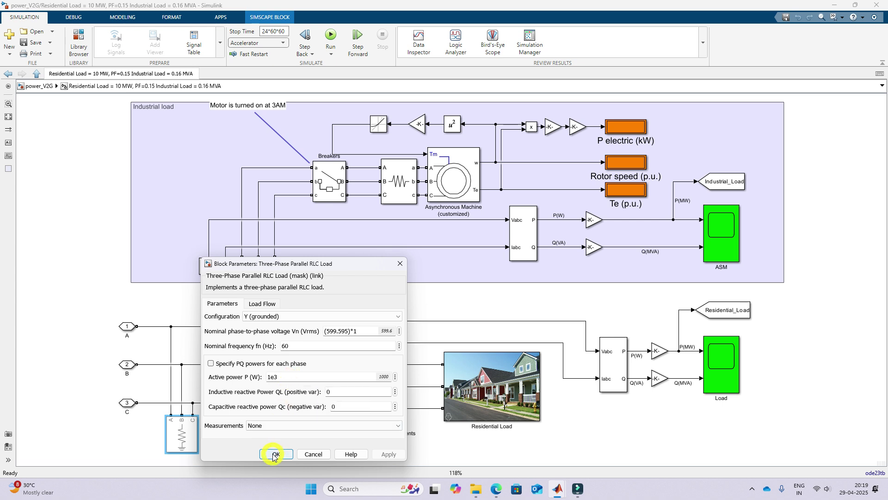
pyautogui.tripleClick(357, 331)
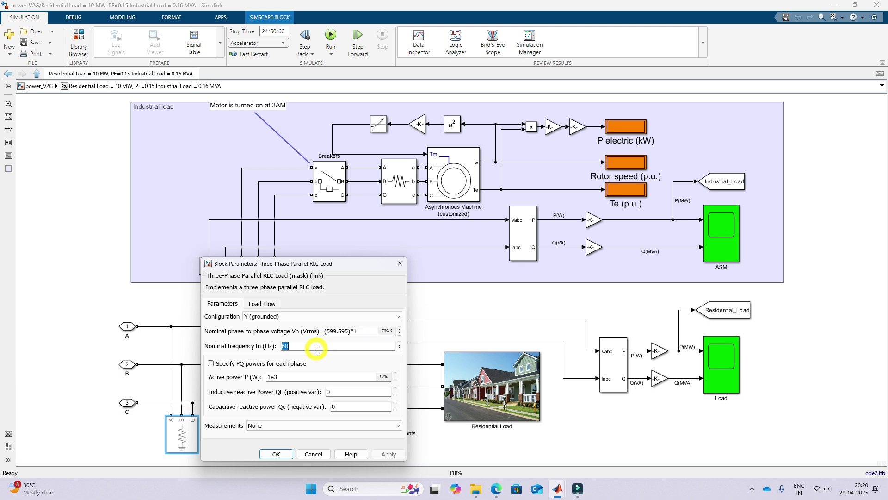
pyautogui.click(275, 454)
# Review the Residential Load block's nominal power, power factor, timestep and consumption data parameters
pyautogui.click(485, 400)
pyautogui.doubleClick(506, 389)
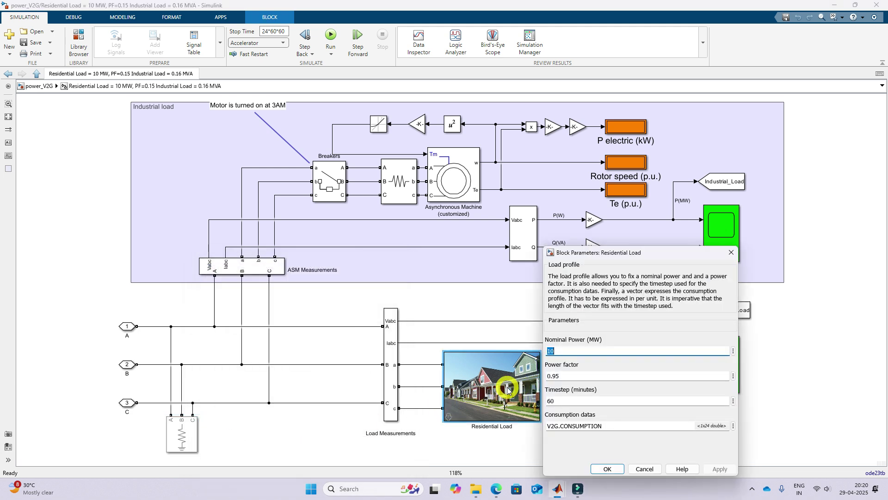
pyautogui.click(606, 468)
pyautogui.doubleClick(479, 403)
pyautogui.click(601, 467)
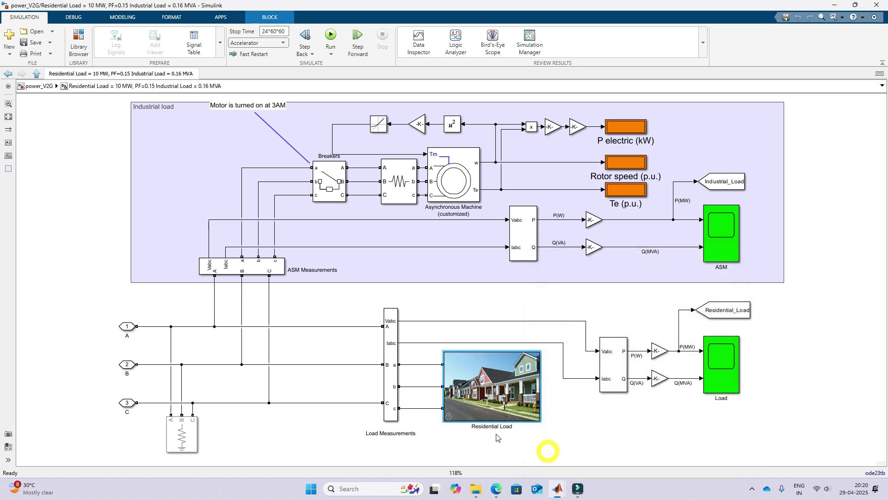
# Look under the Residential Load block's mask, inspect its inner Load subsystem, and return to the Residential Load level
pyautogui.click(448, 416)
pyautogui.click(352, 354)
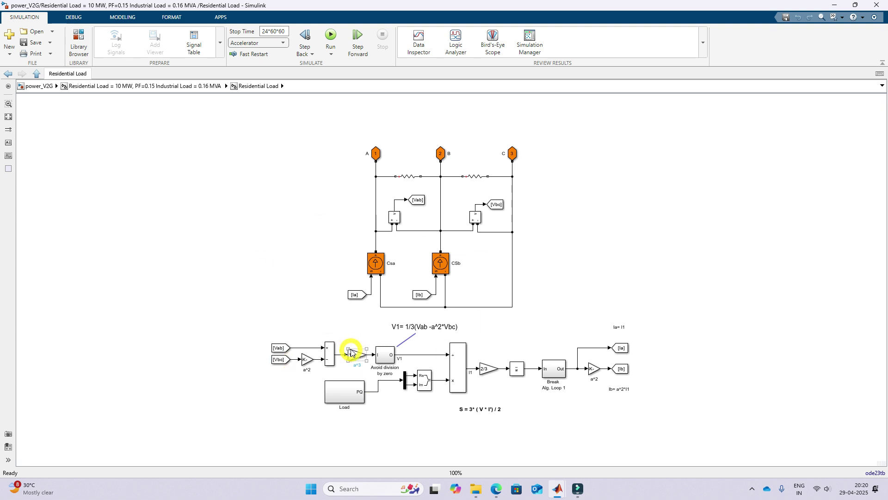
pyautogui.click(251, 253)
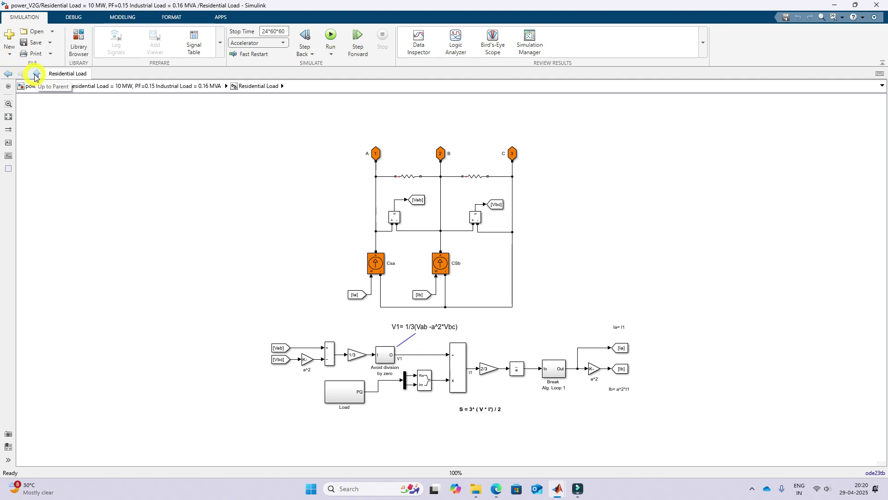
pyautogui.doubleClick(347, 392)
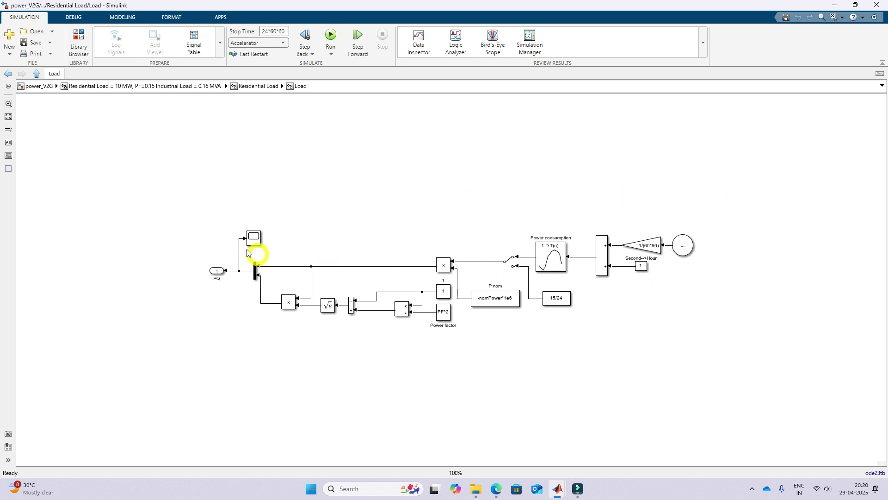
pyautogui.click(37, 73)
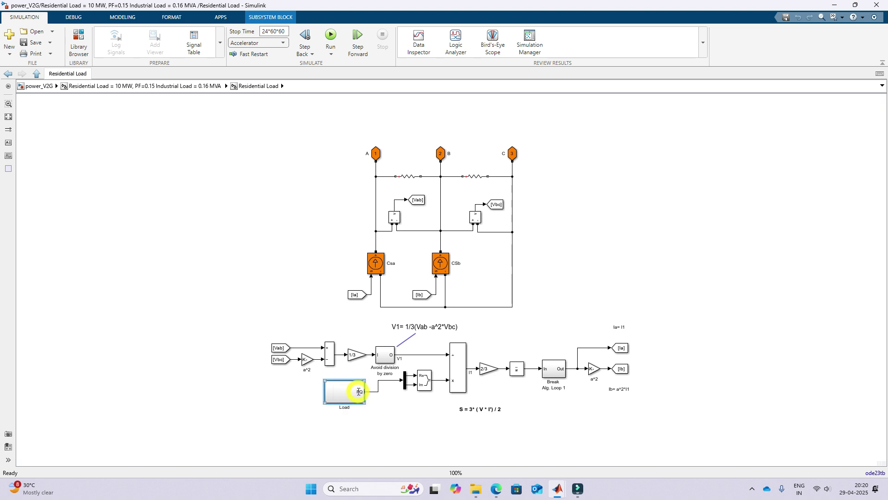
# Return to the load subsystem level and examine the ASM and Load scopes and the Industrial_Load and Residential_Load Goto tags
pyautogui.click(36, 74)
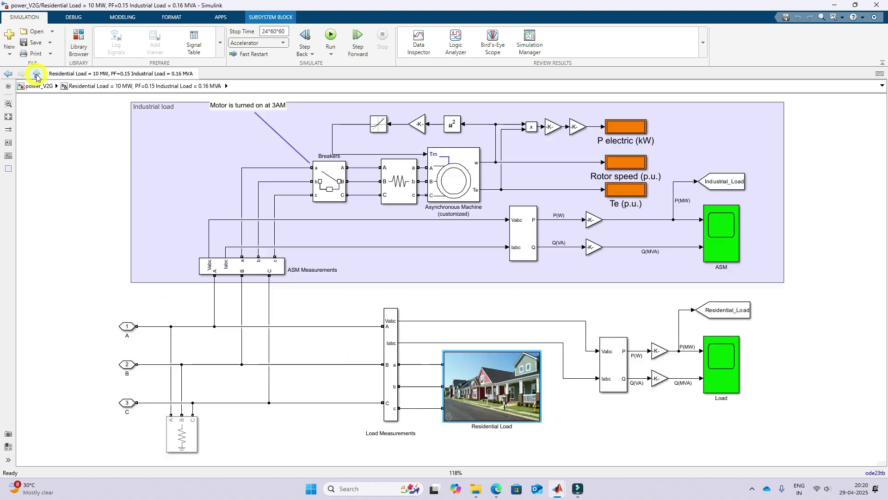
pyautogui.click(712, 237)
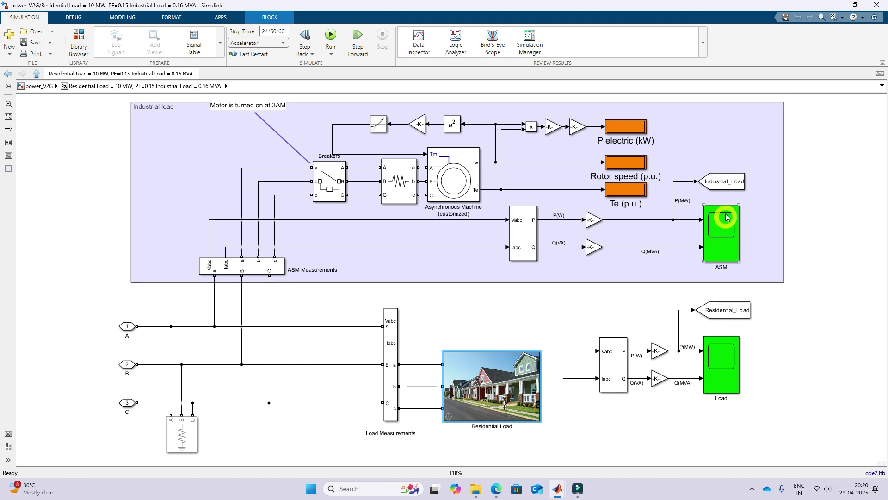
pyautogui.click(727, 357)
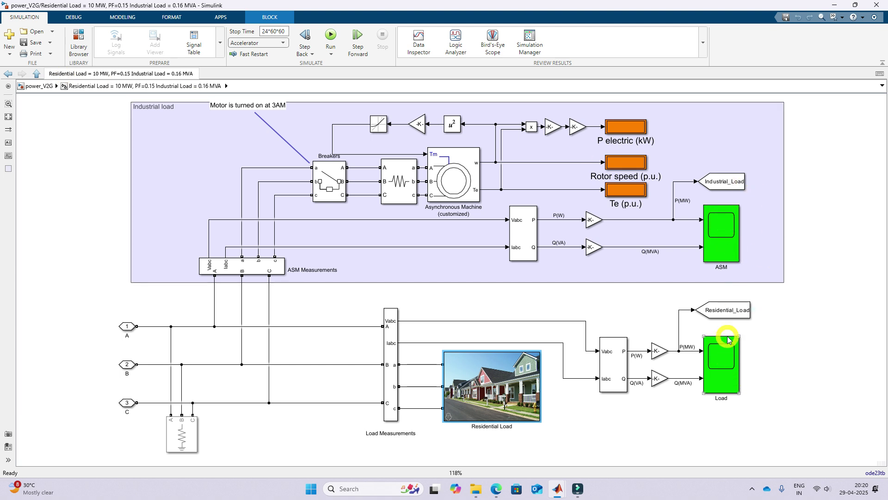
pyautogui.click(727, 252)
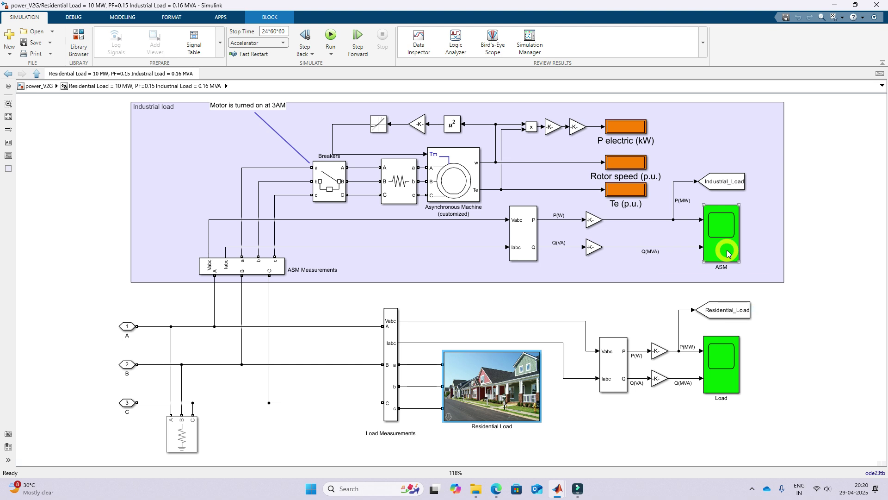
pyautogui.click(696, 313)
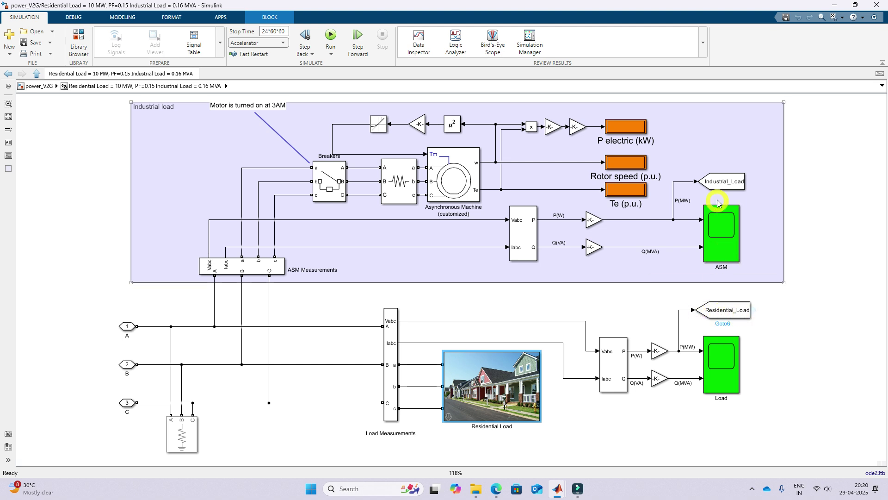
pyautogui.click(714, 184)
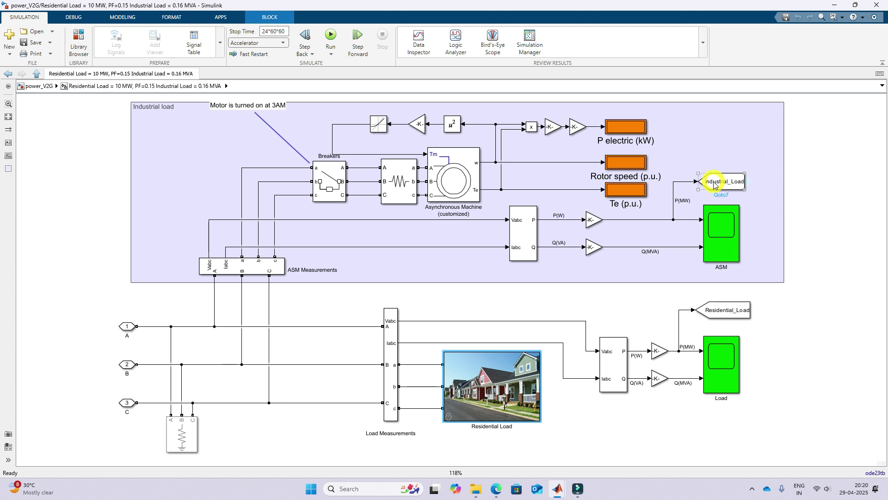
pyautogui.click(720, 311)
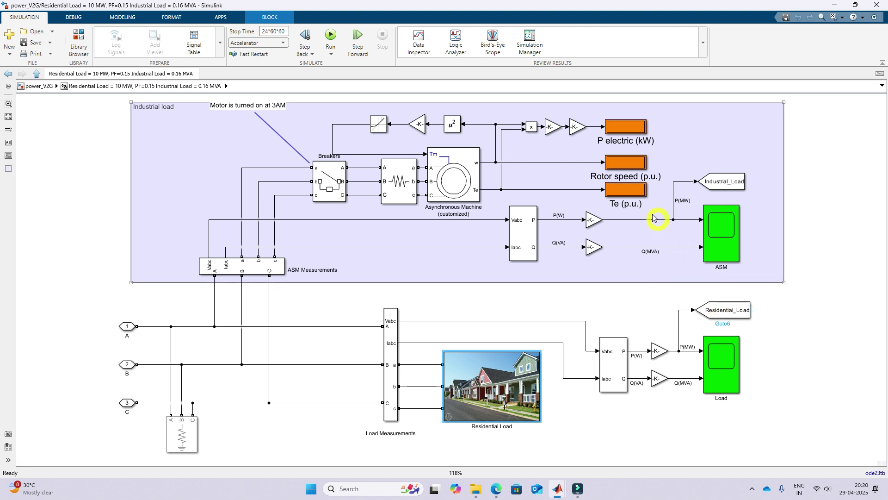
pyautogui.click(370, 110)
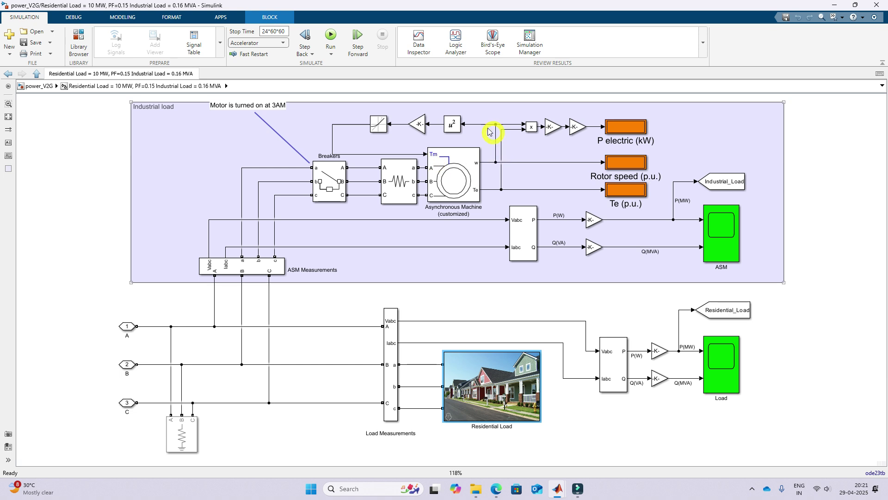
pyautogui.click(434, 131)
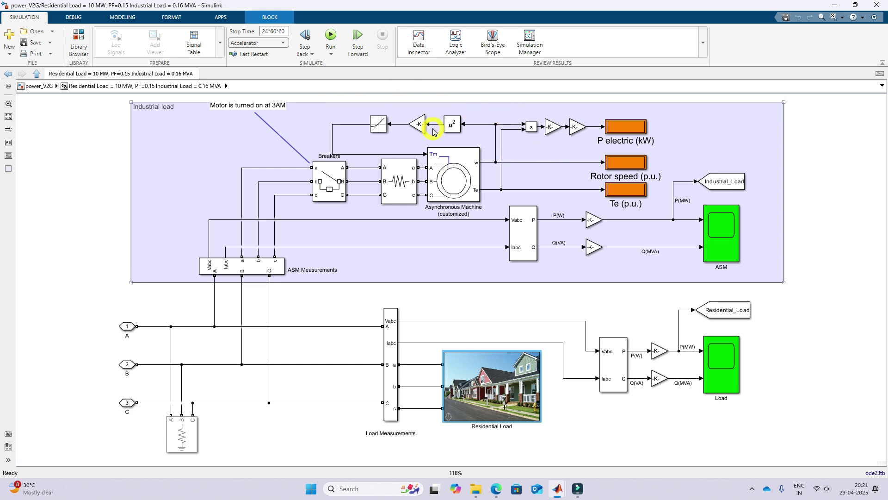
# Return to the top-level model, look under the PV Farm block's mask, and examine the blocks that calculate its current
pyautogui.click(37, 75)
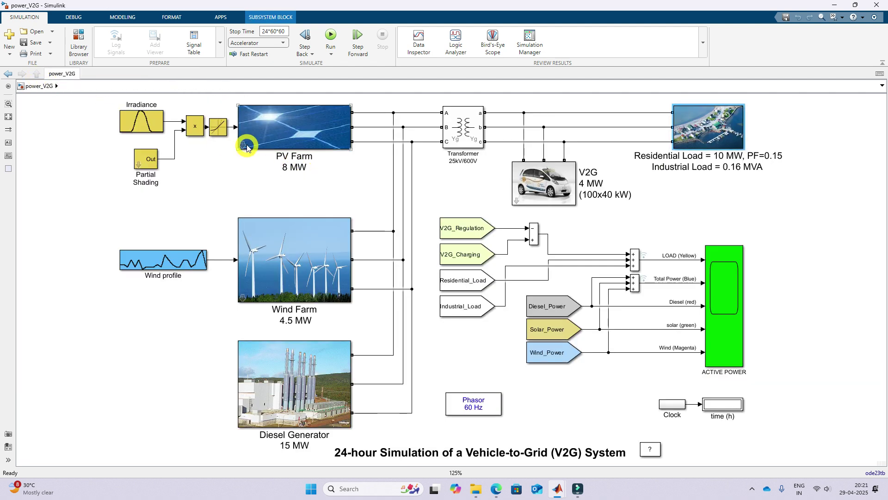
pyautogui.click(241, 147)
pyautogui.doubleClick(242, 147)
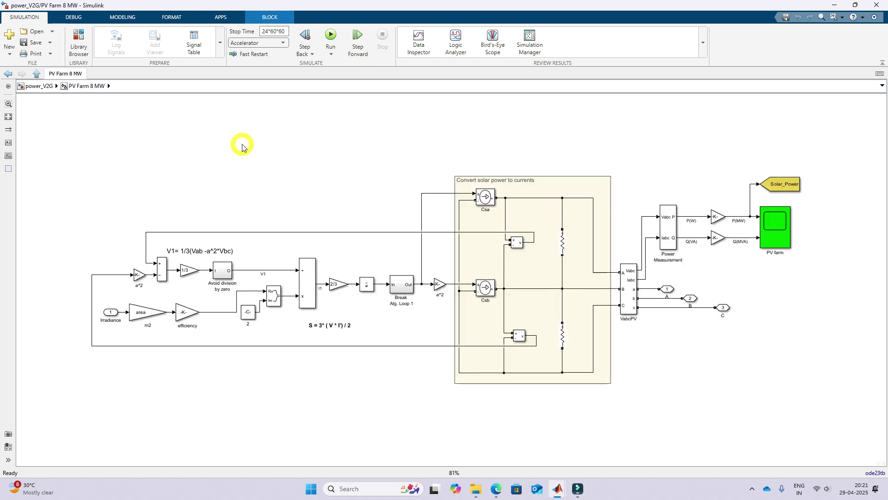
pyautogui.moveTo(99, 197)
pyautogui.mouseDown()
pyautogui.moveTo(268, 313)
pyautogui.moveTo(436, 366)
pyautogui.mouseUp()
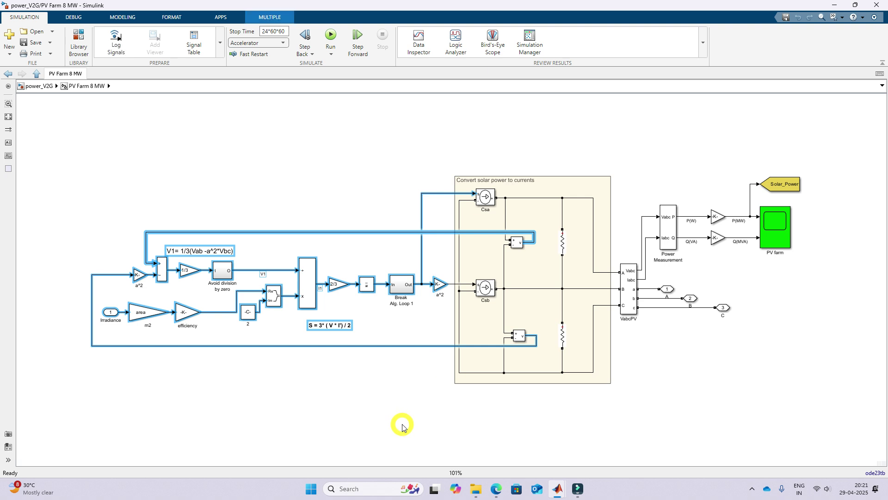
pyautogui.click(402, 426)
pyautogui.click(137, 318)
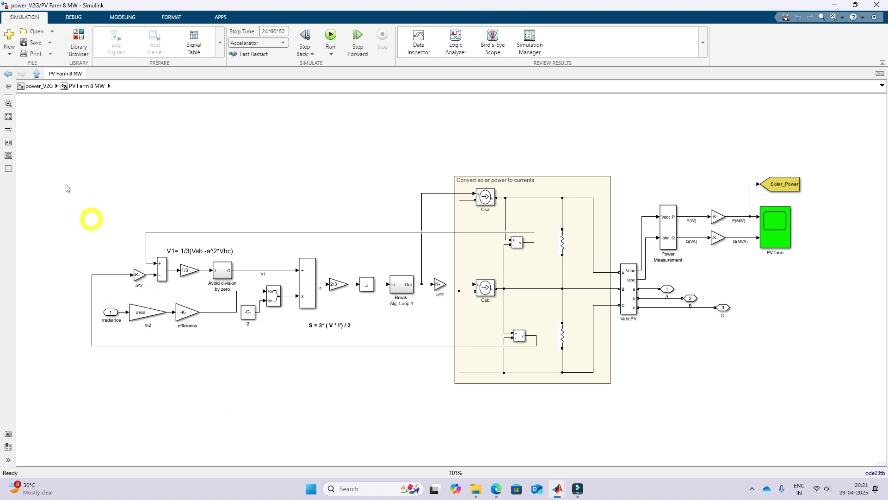
# Return to the power_V2G level and review the PV Farm block's efficiency and area parameters
pyautogui.click(39, 86)
pyautogui.click(286, 142)
pyautogui.doubleClick(285, 143)
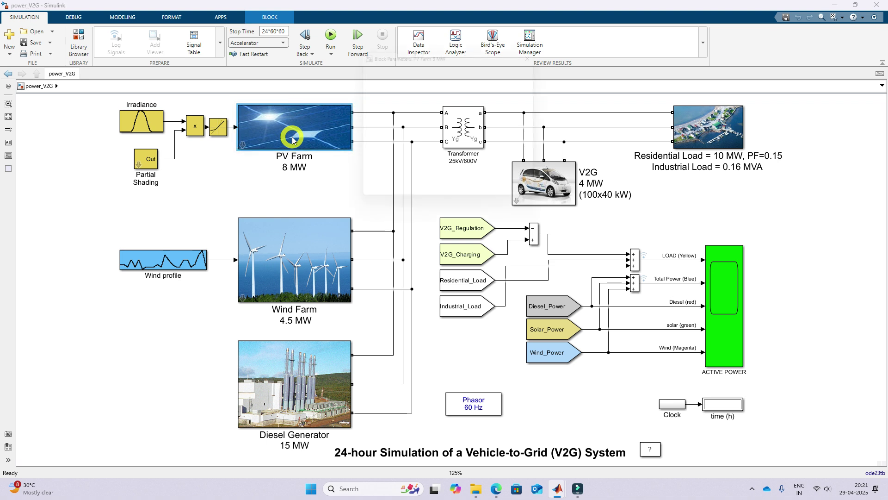
pyautogui.doubleClick(378, 125)
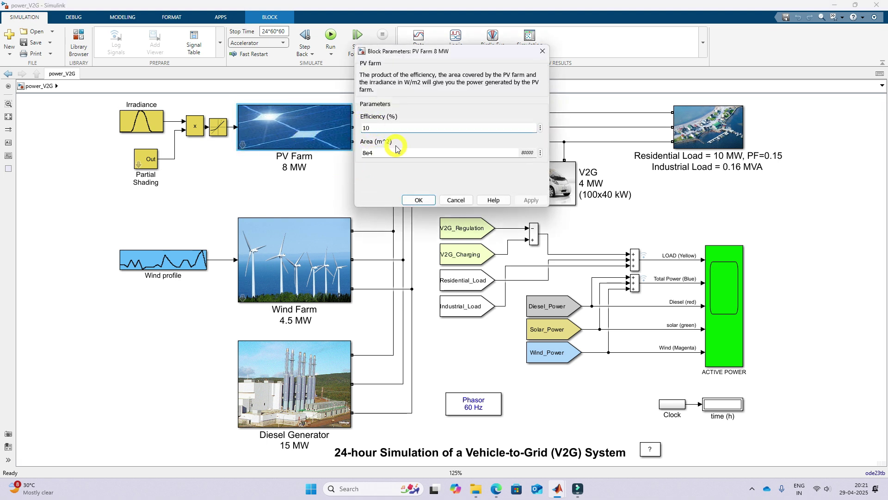
pyautogui.doubleClick(365, 127)
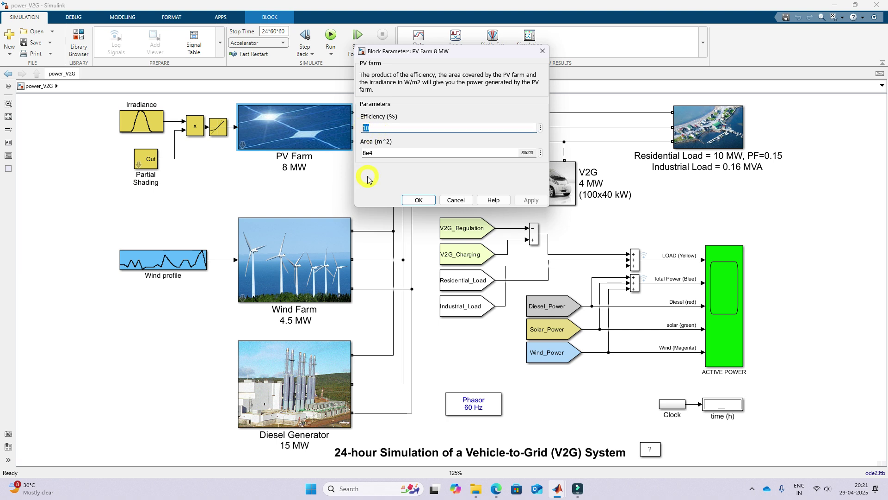
pyautogui.doubleClick(379, 153)
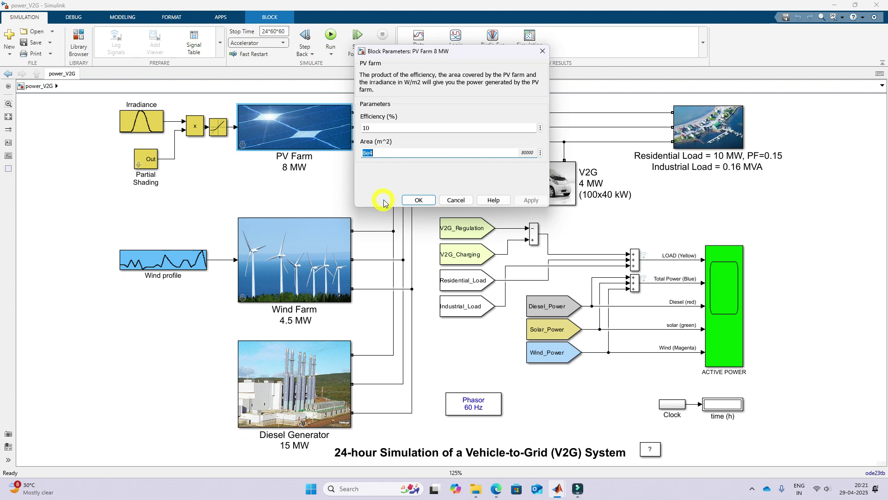
pyautogui.click(416, 200)
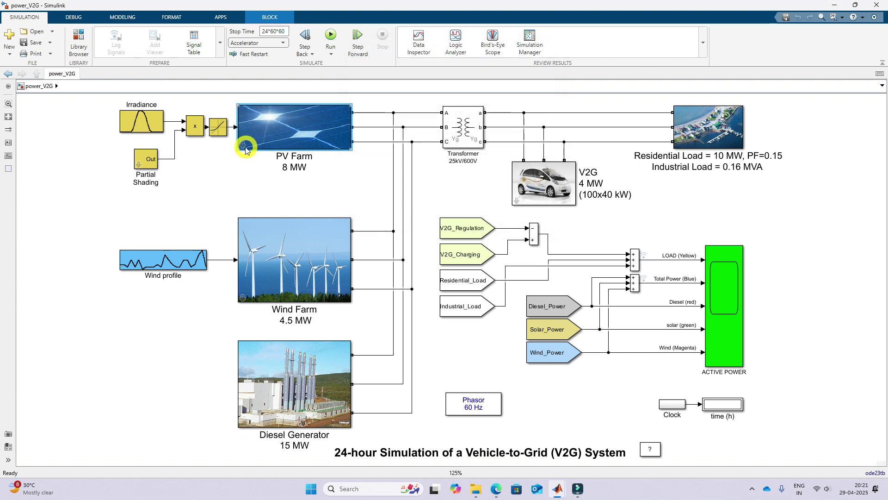
# Review the Partial Shading block's start time, duration and factor parameters, including the available start hours
pyautogui.doubleClick(148, 161)
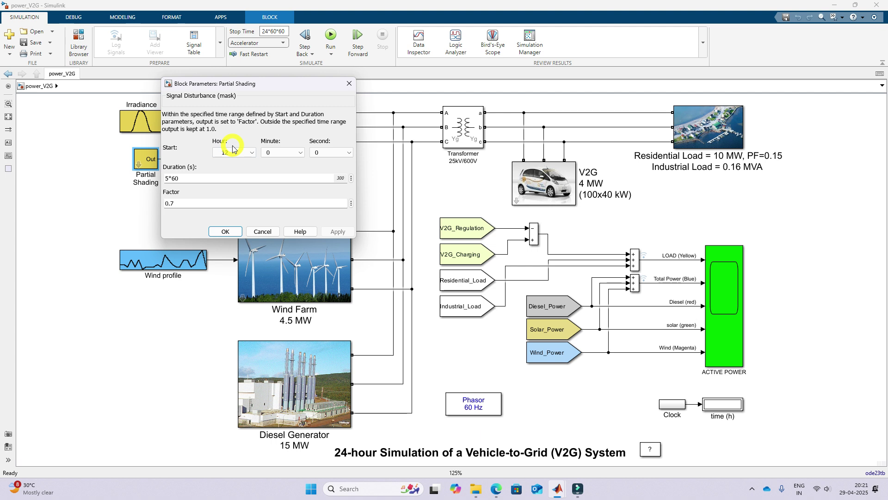
pyautogui.click(226, 231)
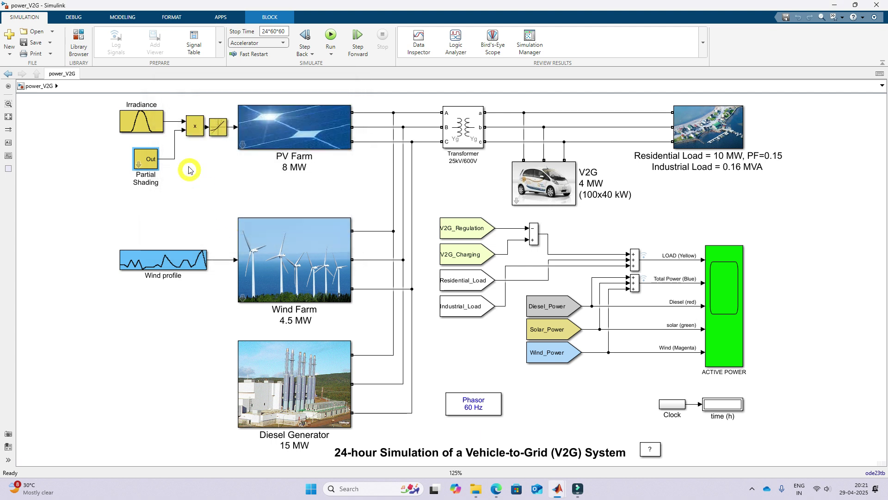
pyautogui.doubleClick(146, 159)
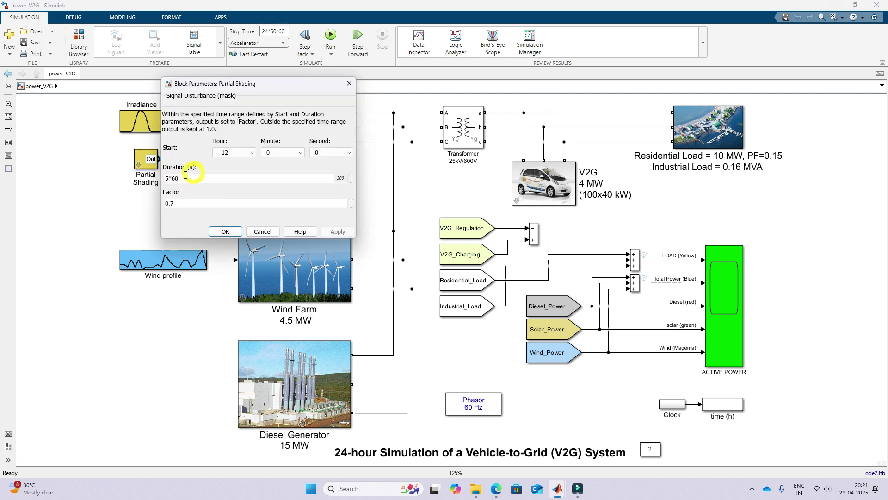
pyautogui.click(235, 234)
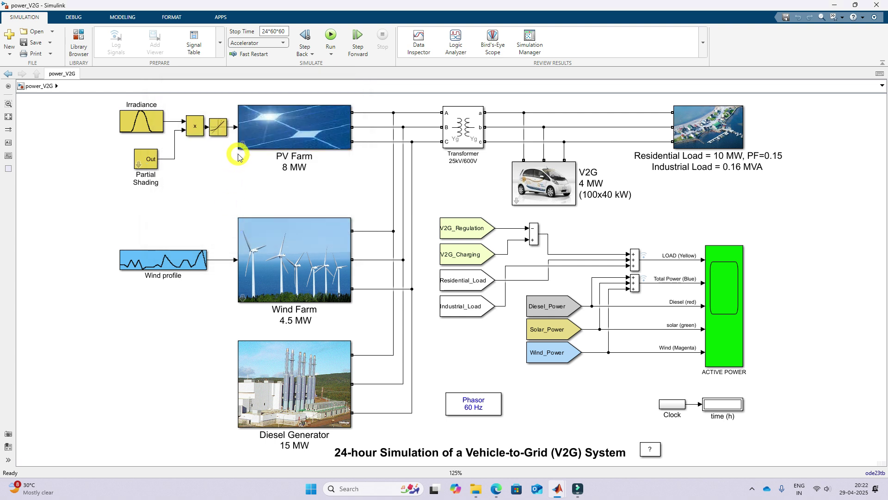
pyautogui.doubleClick(147, 160)
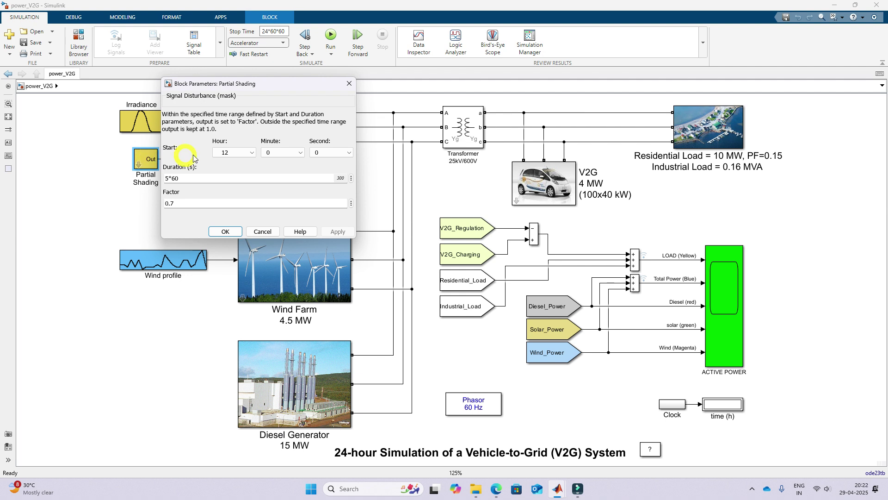
pyautogui.click(223, 154)
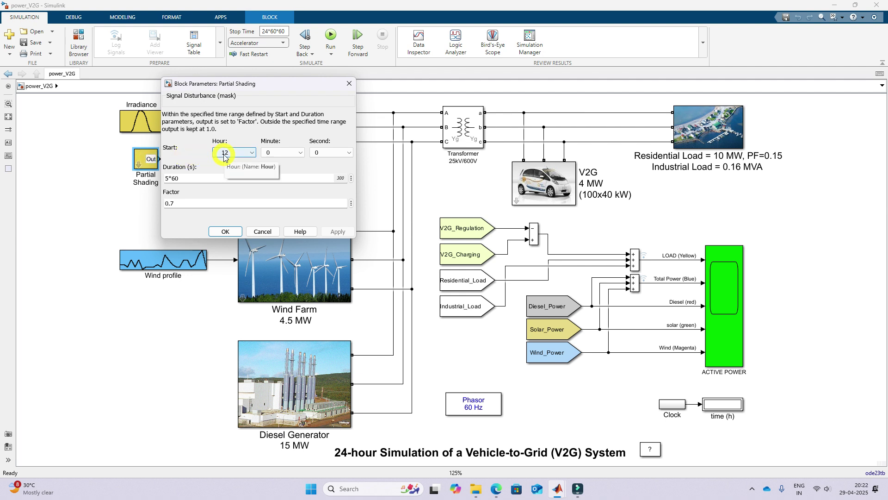
pyautogui.moveTo(165, 179); pyautogui.dragTo(178, 204)
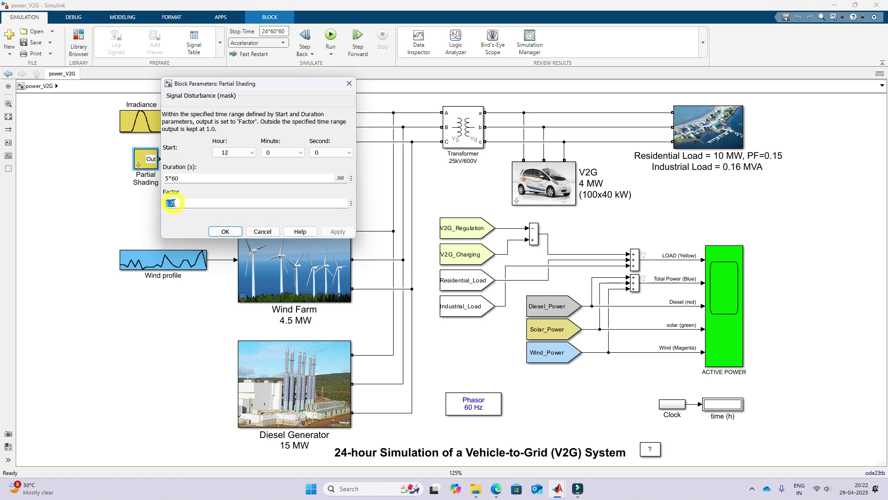
pyautogui.moveTo(165, 178); pyautogui.dragTo(180, 179)
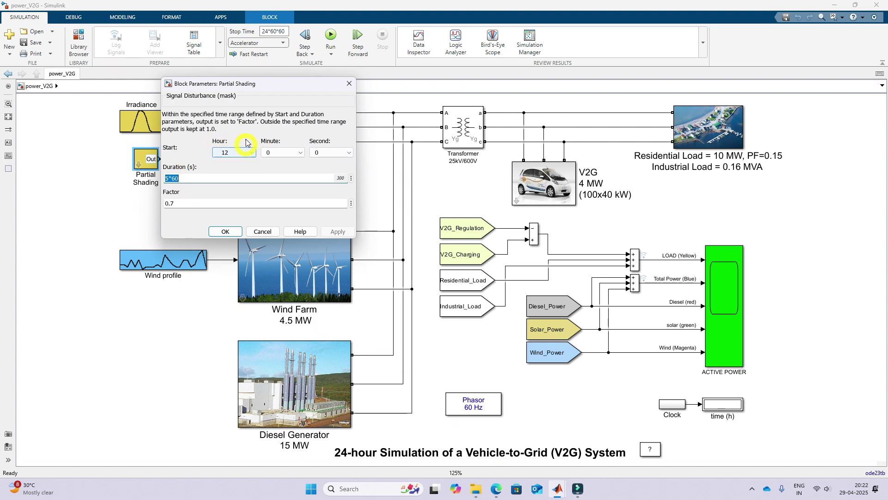
pyautogui.click(250, 154)
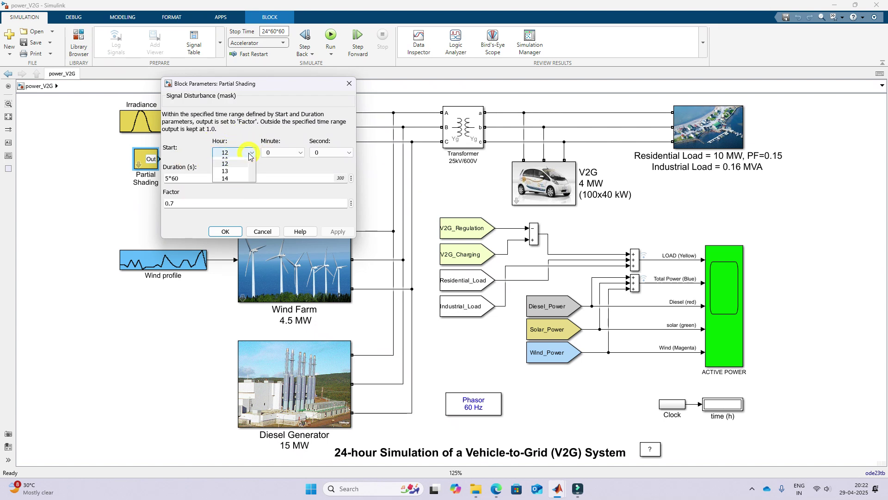
pyautogui.click(250, 155)
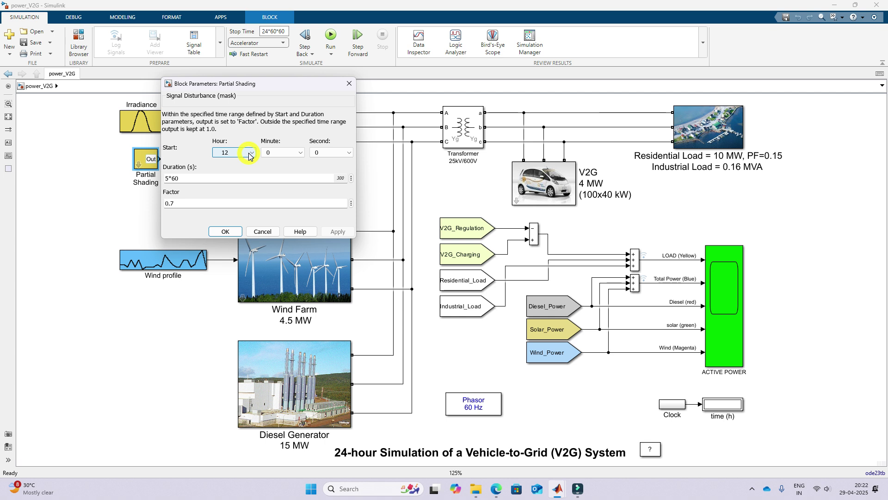
pyautogui.click(226, 232)
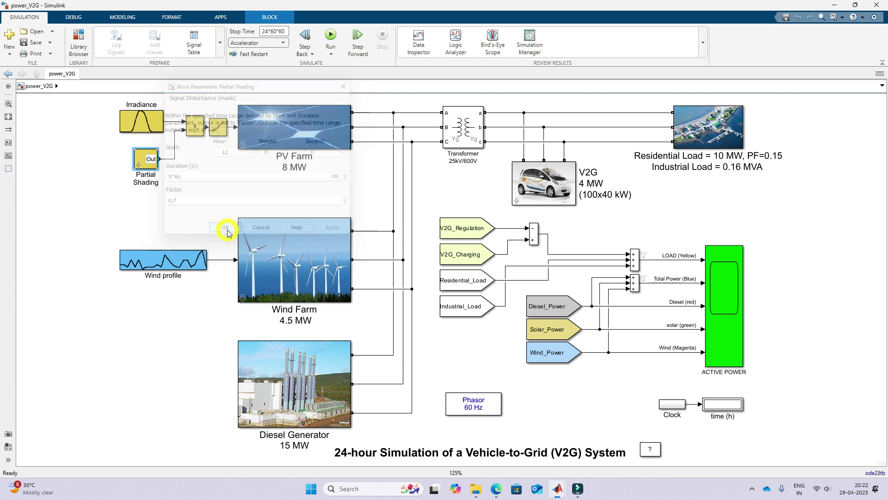
# Look under the PV Farm block's mask again and inspect the area and efficiency gains applied to the irradiance input
pyautogui.click(223, 181)
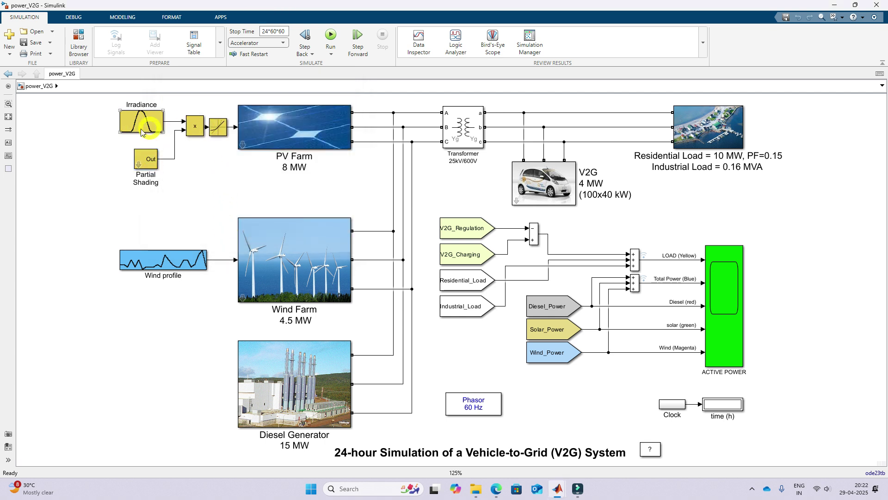
pyautogui.click(239, 135)
pyautogui.click(244, 147)
pyautogui.click(243, 144)
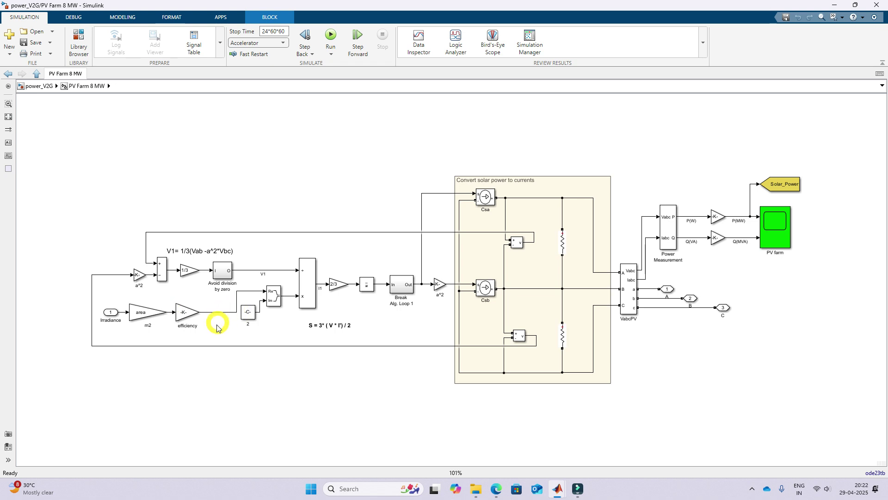
pyautogui.click(131, 312)
pyautogui.moveTo(123, 300); pyautogui.dragTo(167, 331)
pyautogui.moveTo(174, 295); pyautogui.dragTo(198, 328)
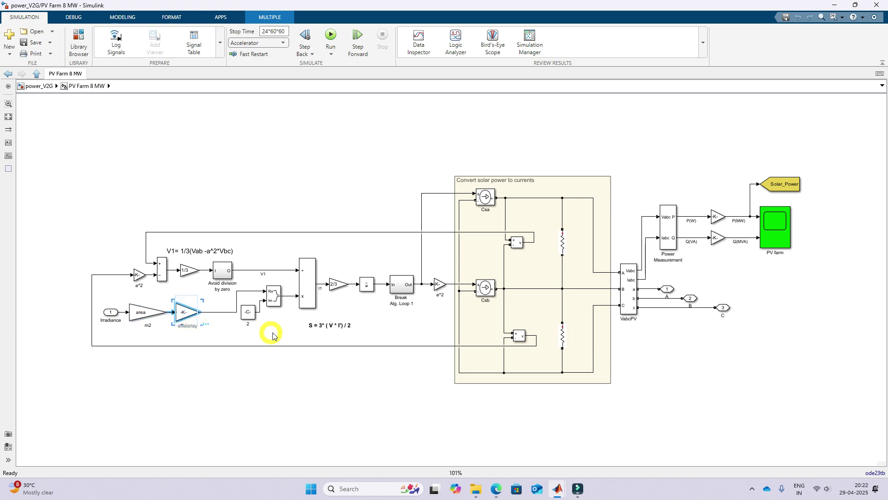
# Trace the efficiency gain's output to the complex converter's real input and review the Constant block feeding the imaginary input
pyautogui.click(236, 298)
pyautogui.click(239, 367)
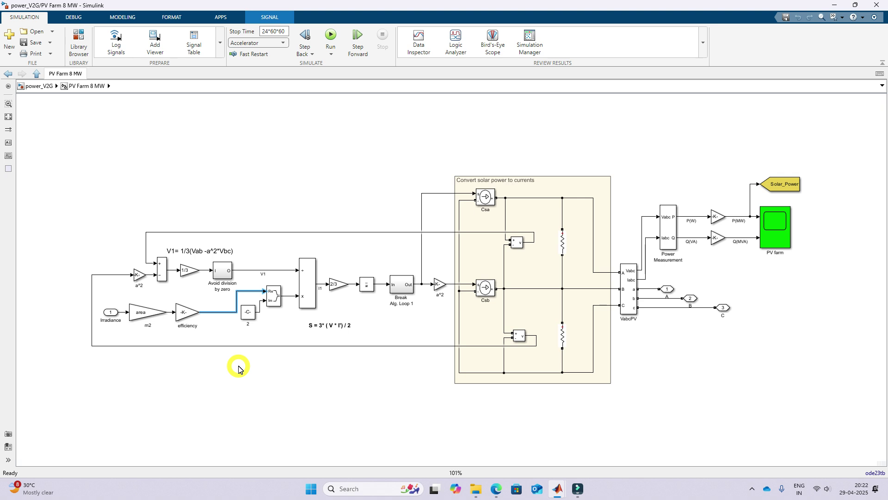
pyautogui.doubleClick(248, 312)
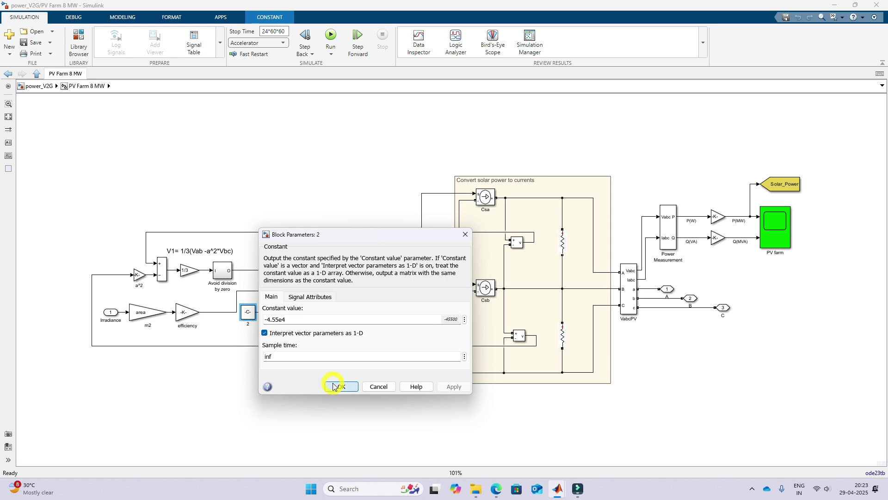
pyautogui.click(339, 387)
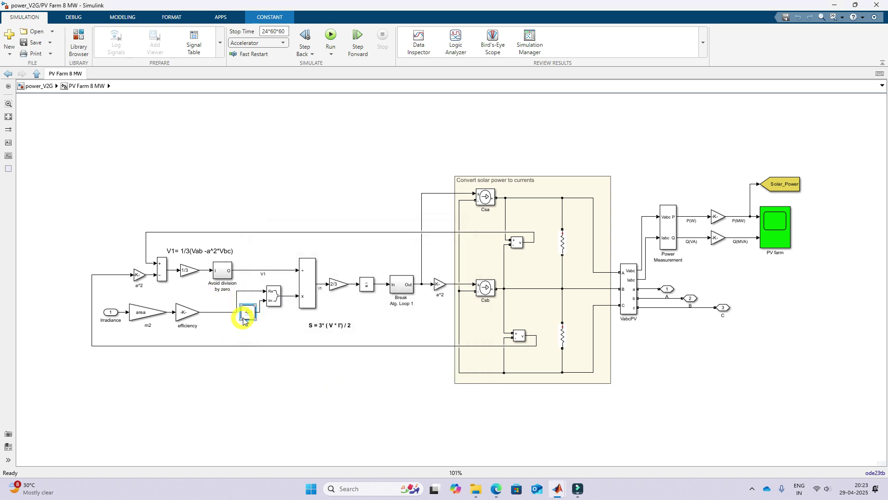
# Trace the complex power signal into the Divide block and the two voltage-measurement feedback lines in the PV Farm subsystem
pyautogui.click(245, 309)
pyautogui.click(290, 296)
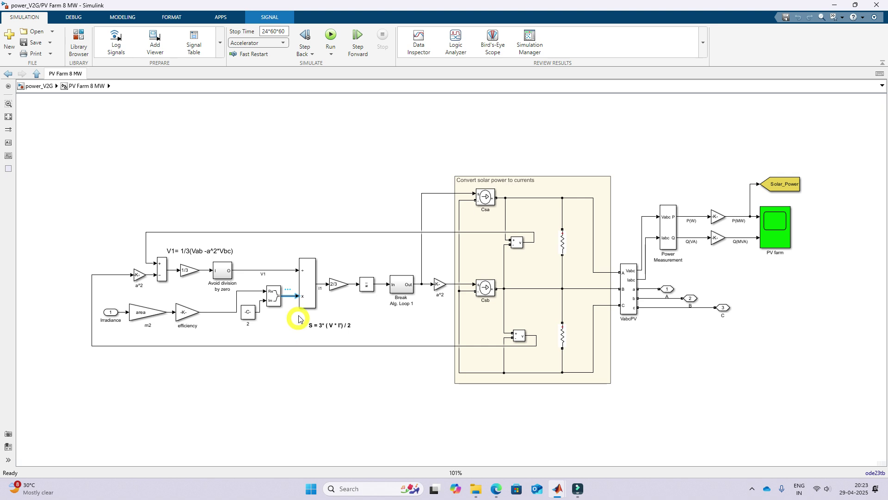
pyautogui.click(480, 233)
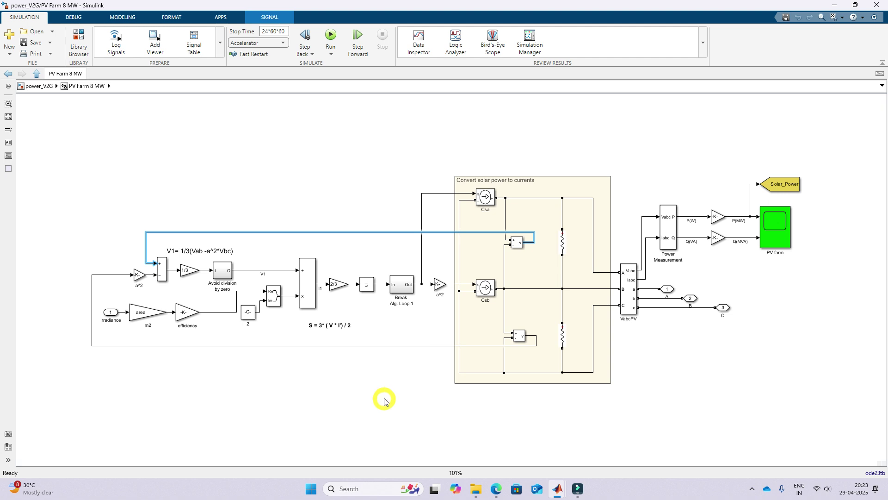
pyautogui.click(393, 345)
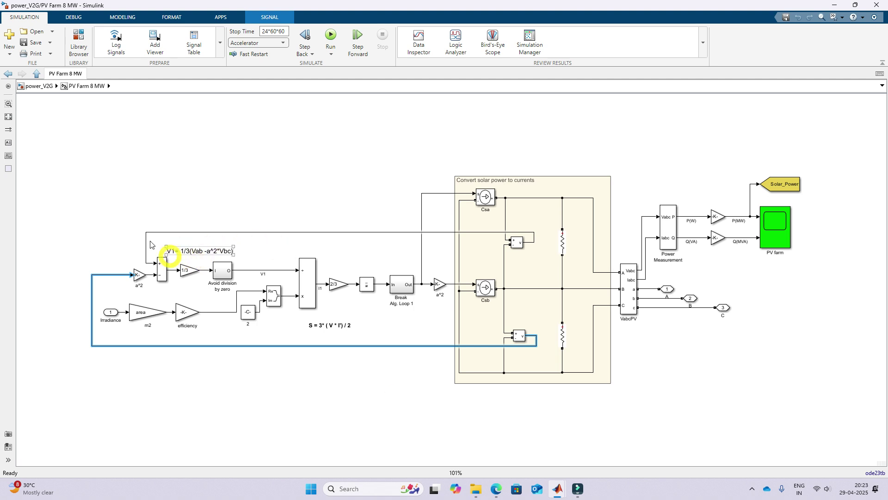
# Examine the V1 = 1/3(Vab - a^2*Vbc) equation and follow the V1 signal into the Divide block
pyautogui.click(6, 117)
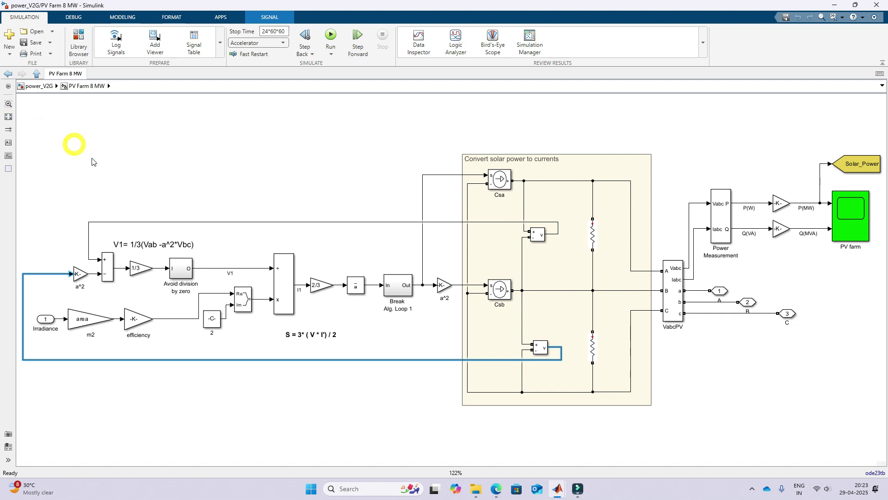
pyautogui.click(115, 249)
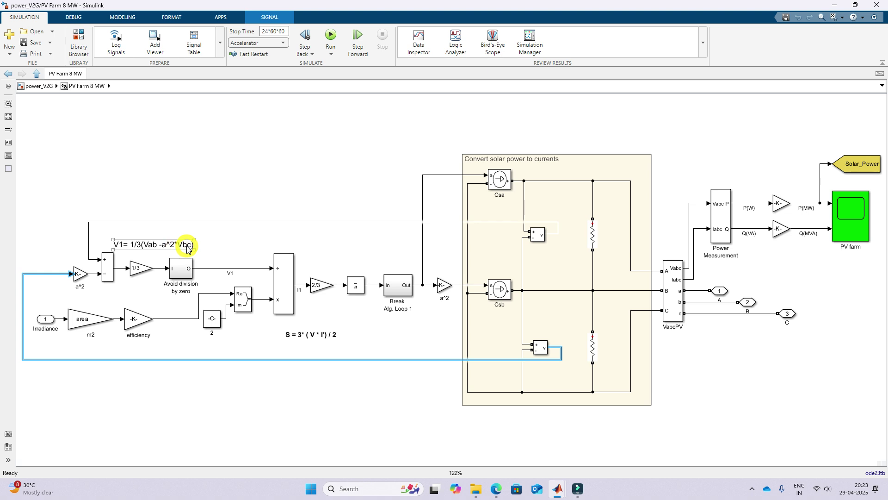
pyautogui.click(238, 268)
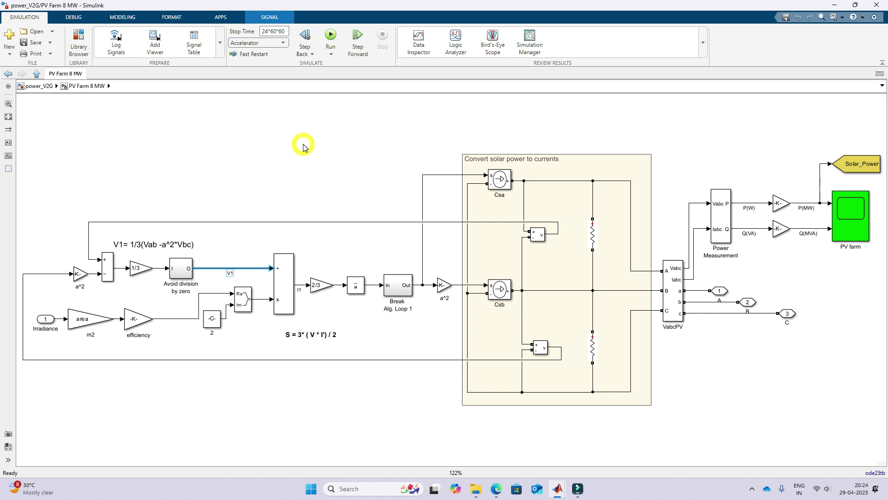
# Examine the current path from the 2/3 gain to the a^2 gain and the S = 3*(V*I')/2 equation
pyautogui.moveTo(306, 262); pyautogui.dragTo(444, 319)
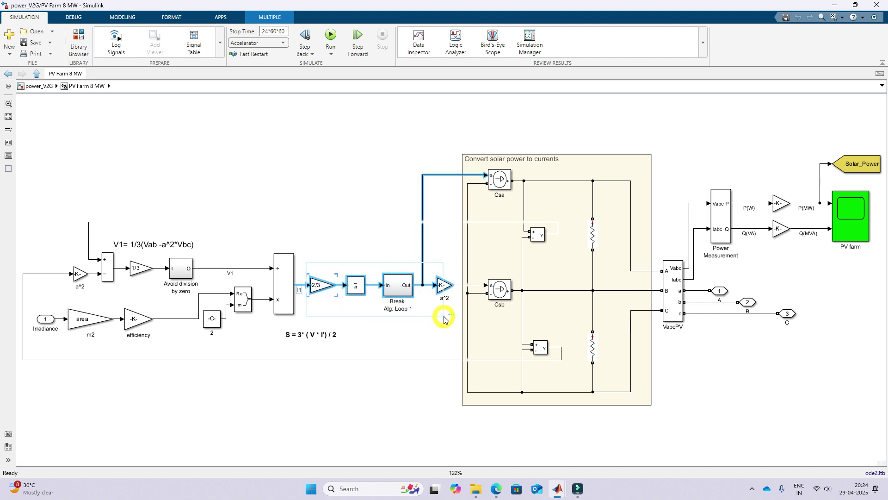
pyautogui.click(277, 326)
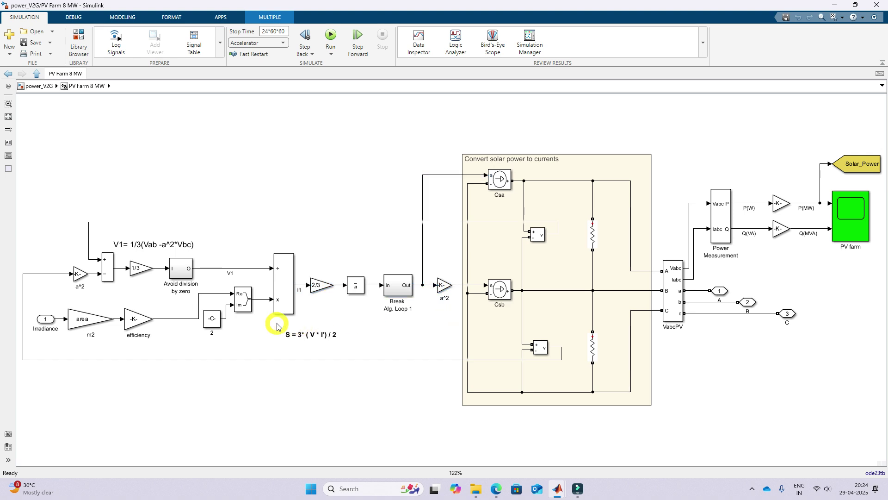
pyautogui.click(300, 341)
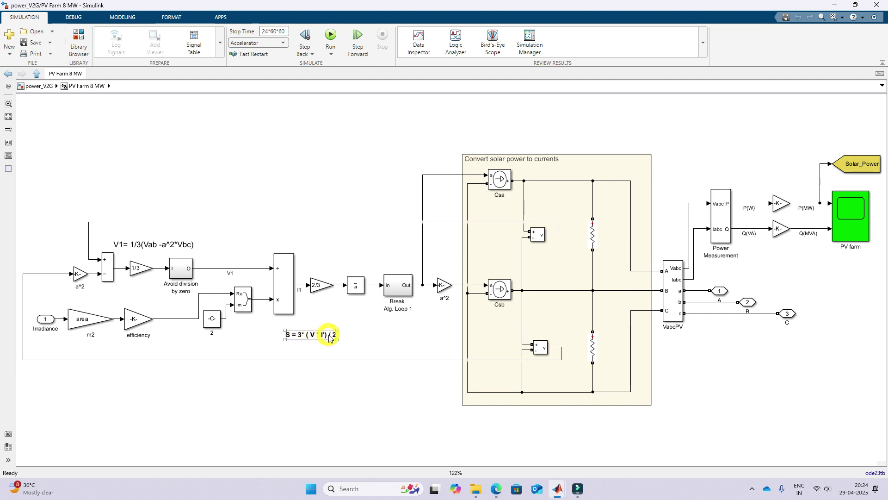
# Annotate the Divide block's inputs with V, S and an arrow using the screen pen, and underline I' in the power equation
pyautogui.hotkey('ctrl', '2')
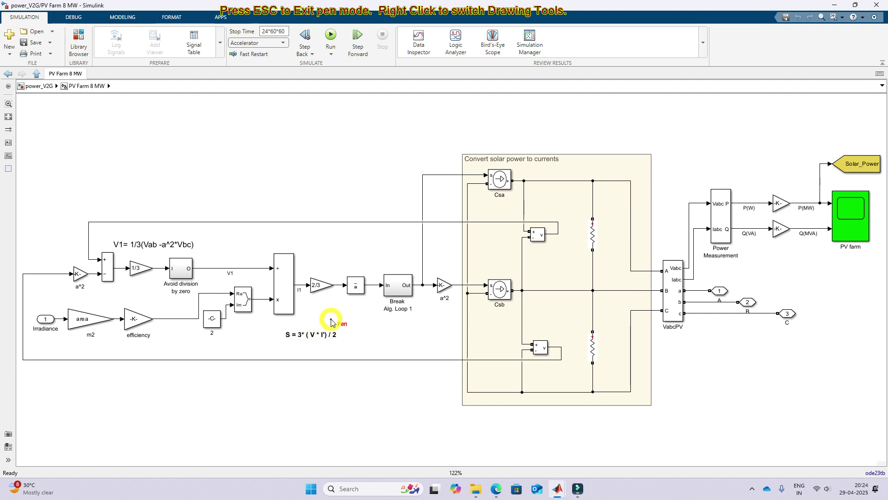
pyautogui.moveTo(255, 300)
pyautogui.mouseDown()
pyautogui.moveTo(271, 300)
pyautogui.moveTo(262, 296)
pyautogui.moveTo(263, 304)
pyautogui.mouseUp()
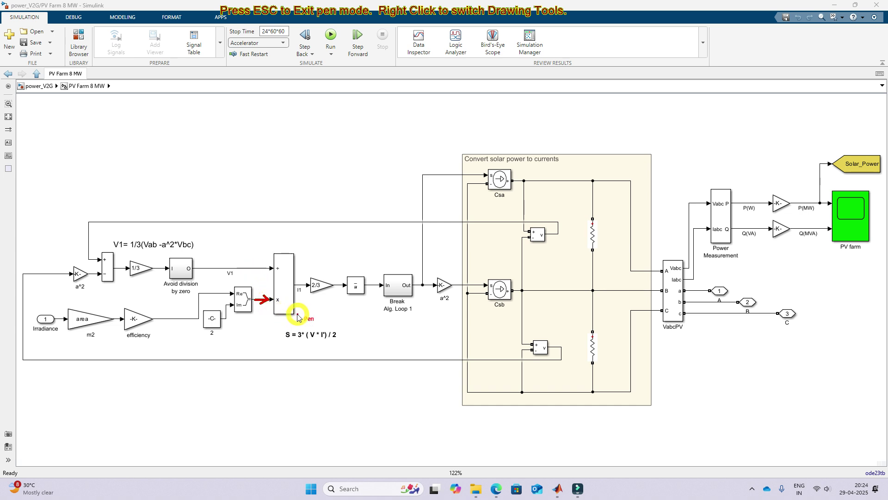
pyautogui.moveTo(269, 299); pyautogui.dragTo(259, 317)
pyautogui.moveTo(257, 262); pyautogui.dragTo(264, 254)
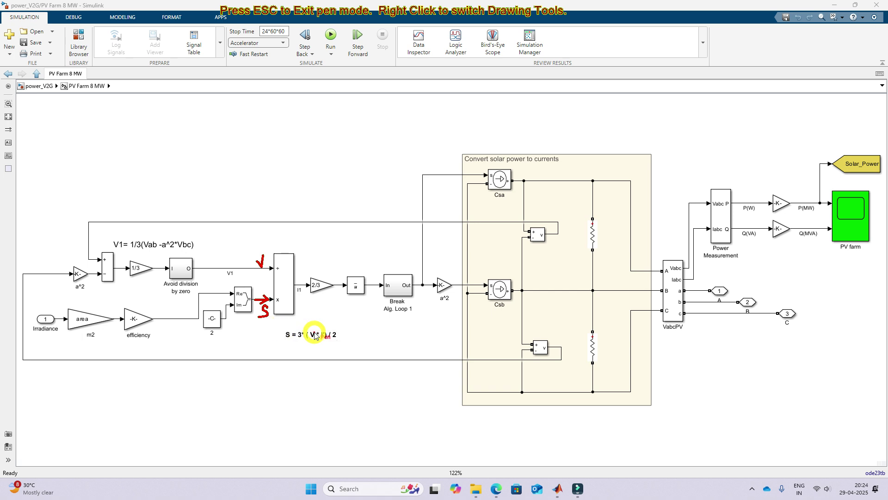
pyautogui.moveTo(322, 342); pyautogui.dragTo(326, 341)
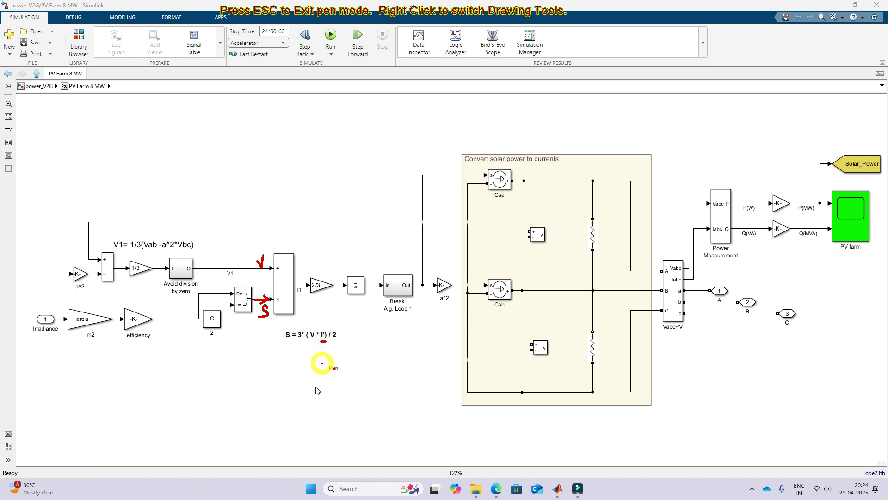
# Write the current formula I = 2/3 x S/V in pen below the power equation and retrace the S mark
pyautogui.moveTo(301, 378)
pyautogui.mouseDown()
pyautogui.moveTo(309, 401)
pyautogui.moveTo(353, 369)
pyautogui.moveTo(376, 379)
pyautogui.moveTo(373, 396)
pyautogui.mouseUp()
pyautogui.moveTo(388, 365); pyautogui.dragTo(388, 377)
pyautogui.moveTo(412, 342)
pyautogui.mouseDown()
pyautogui.moveTo(412, 367)
pyautogui.moveTo(433, 341)
pyautogui.mouseUp()
pyautogui.moveTo(268, 304); pyautogui.dragTo(259, 318)
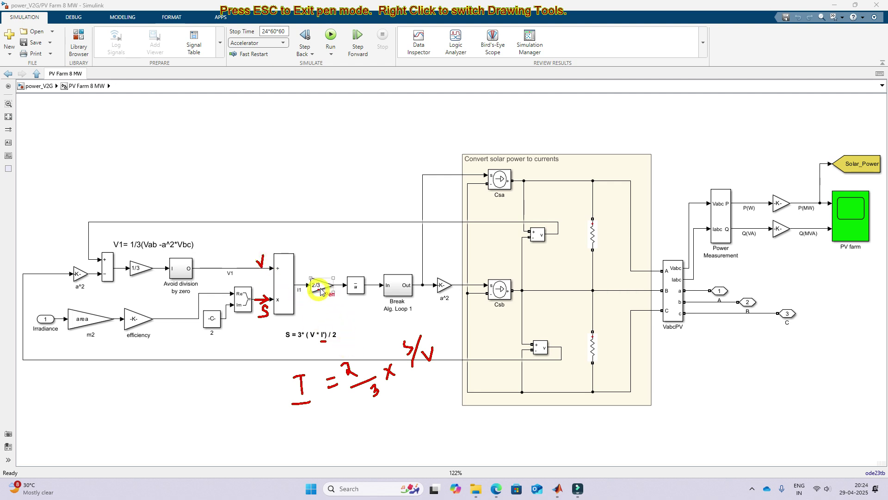
# Draw pen paths into the Csa and Csb current sources, circle the irradiance, area and efficiency blocks, and exit pen mode
pyautogui.moveTo(396, 253)
pyautogui.mouseDown()
pyautogui.moveTo(384, 279)
pyautogui.moveTo(398, 279)
pyautogui.moveTo(420, 242)
pyautogui.moveTo(504, 176)
pyautogui.moveTo(503, 186)
pyautogui.mouseUp()
pyautogui.moveTo(423, 286)
pyautogui.mouseDown()
pyautogui.moveTo(504, 291)
pyautogui.moveTo(498, 296)
pyautogui.mouseUp()
pyautogui.moveTo(154, 307)
pyautogui.mouseDown()
pyautogui.moveTo(44, 303)
pyautogui.moveTo(160, 314)
pyautogui.moveTo(132, 307)
pyautogui.mouseUp()
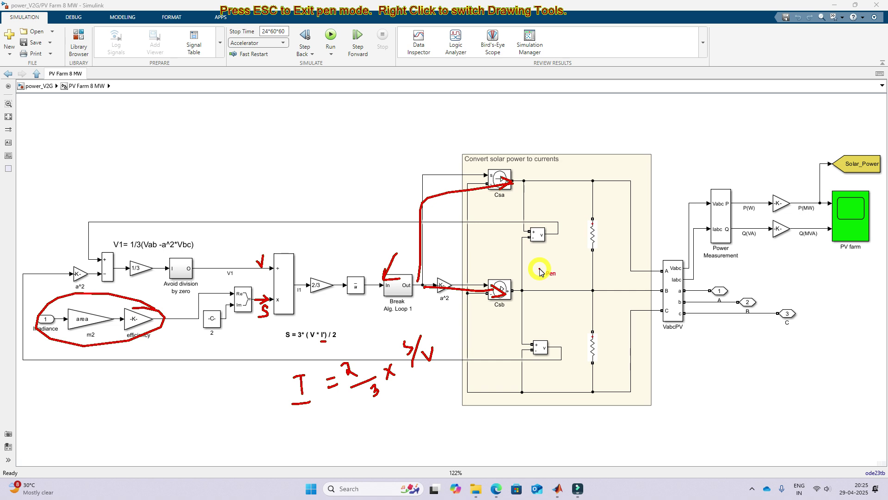
pyautogui.press('Escape')
# Go back to the power_V2G level, look inside the Wind profile subsystem and return
pyautogui.click(36, 73)
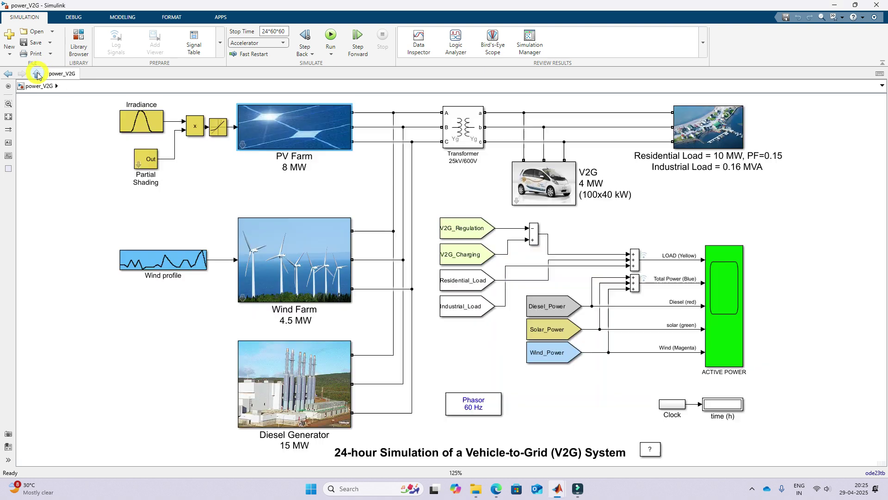
pyautogui.doubleClick(190, 267)
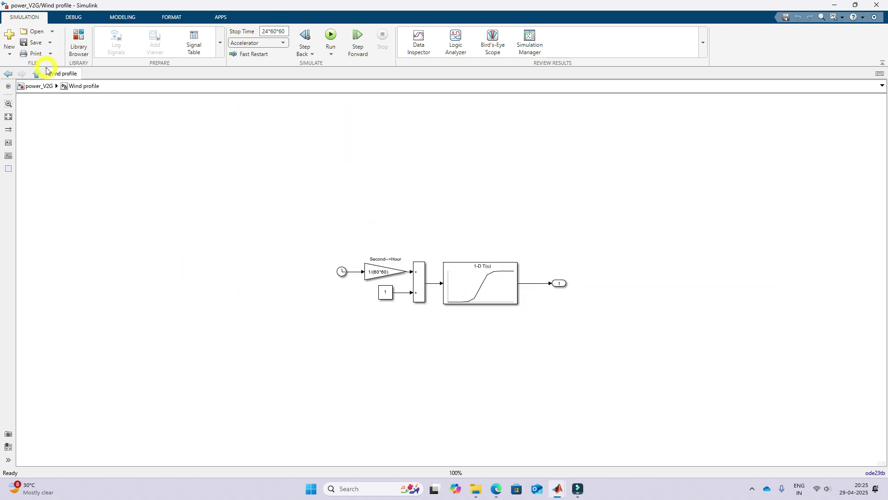
pyautogui.click(40, 74)
# Review the Wind Farm block's nominal power, nominal wind speed and maximal wind speed parameters
pyautogui.click(187, 258)
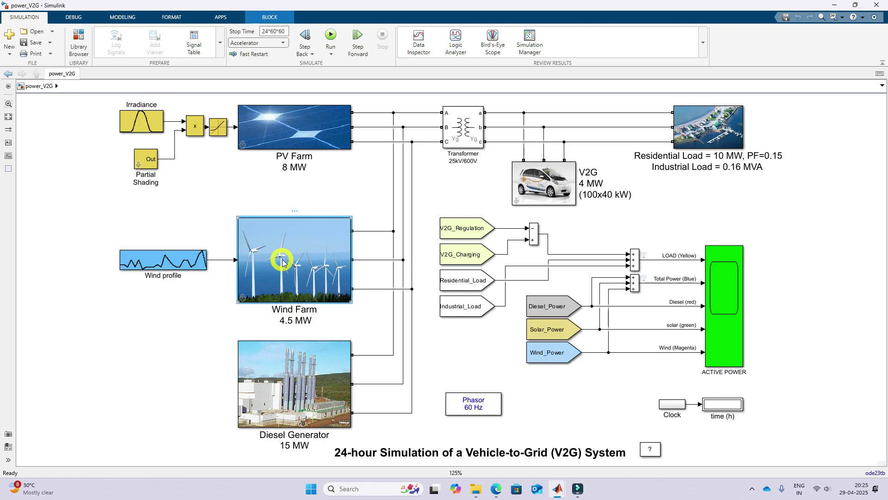
pyautogui.doubleClick(284, 257)
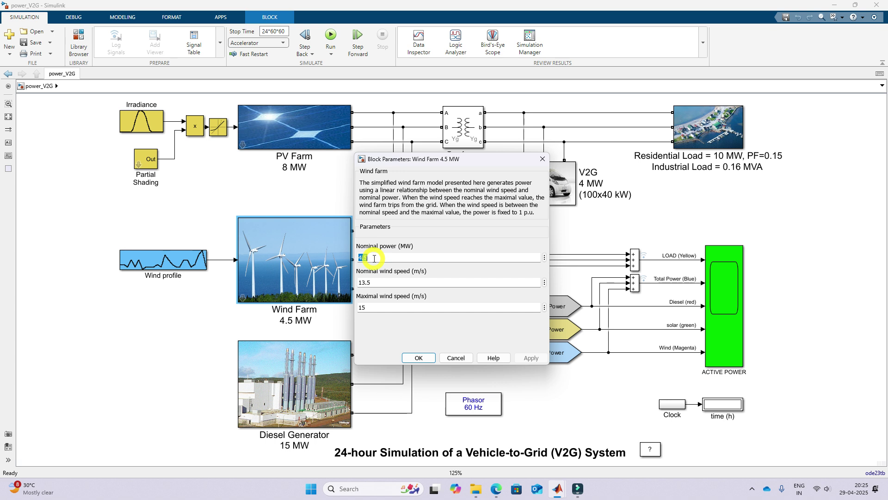
pyautogui.doubleClick(375, 280)
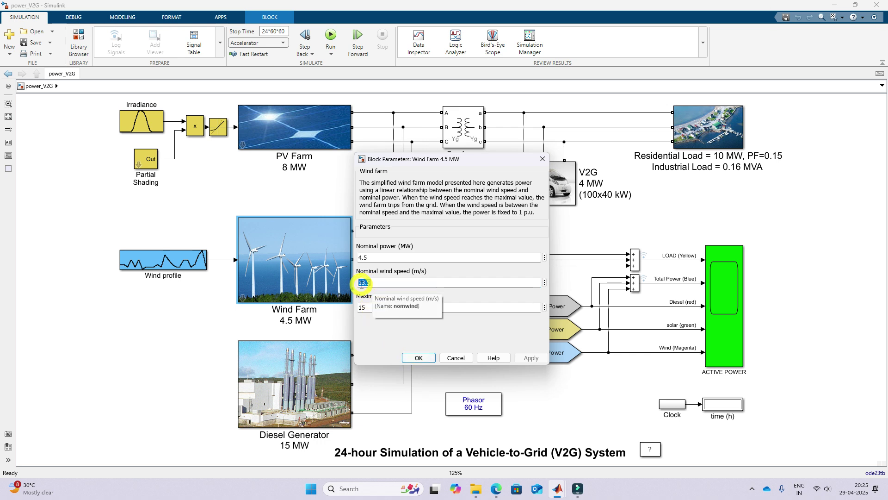
pyautogui.click(418, 358)
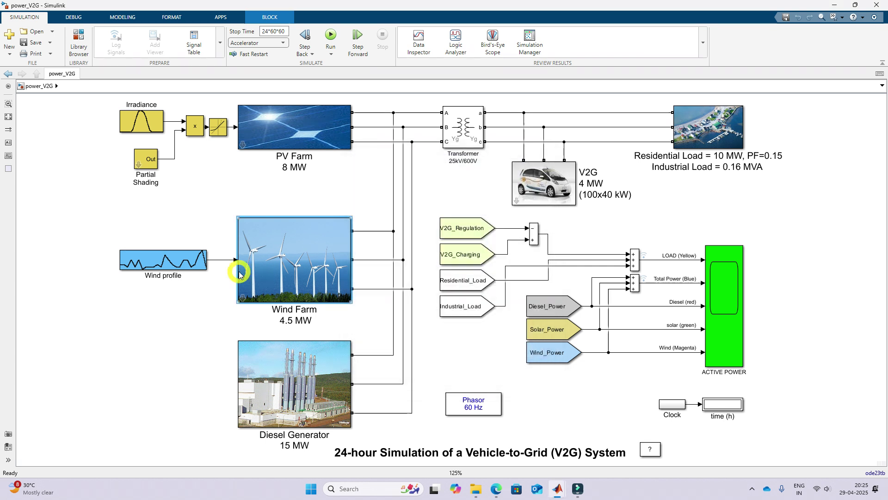
# Look under the Wind Farm block's mask and examine its wind input section, including the Wind farm control subsystem
pyautogui.click(243, 299)
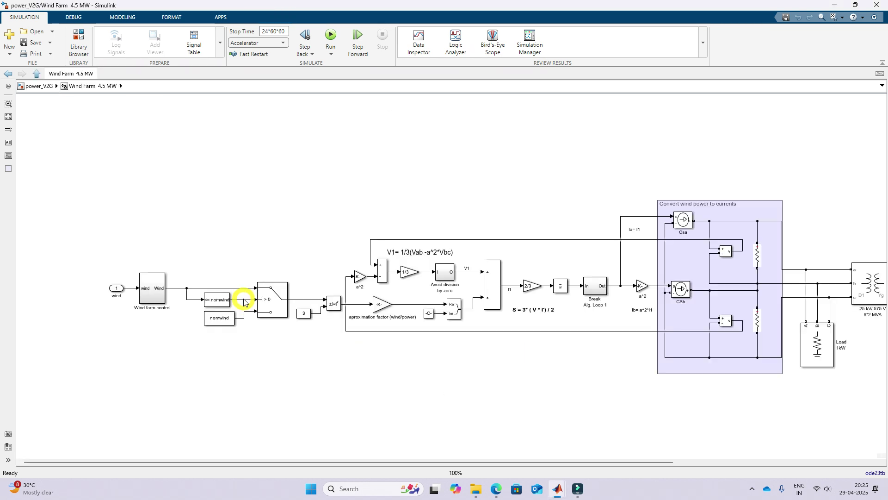
pyautogui.moveTo(80, 238); pyautogui.dragTo(329, 349)
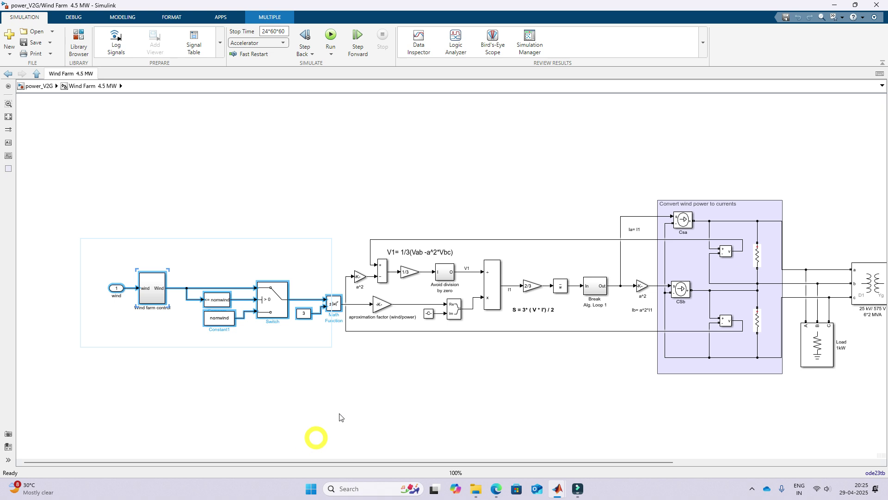
pyautogui.click(207, 363)
pyautogui.doubleClick(149, 291)
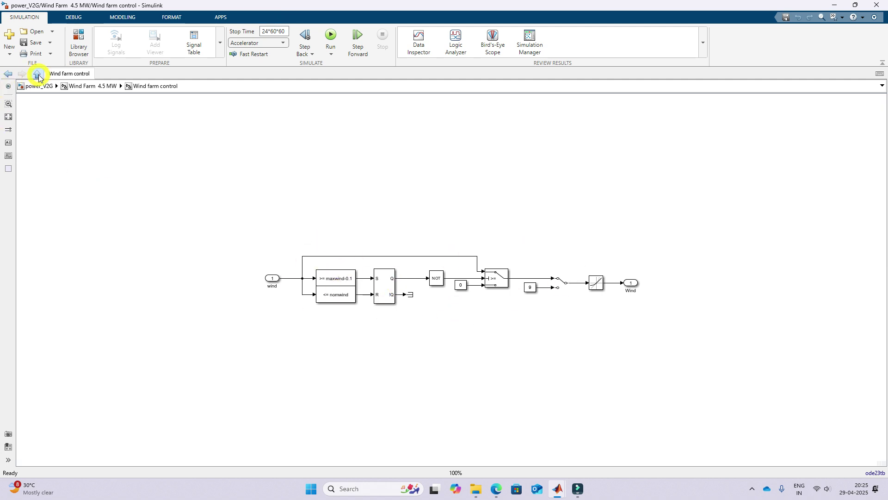
pyautogui.click(33, 75)
pyautogui.moveTo(88, 259); pyautogui.dragTo(333, 334)
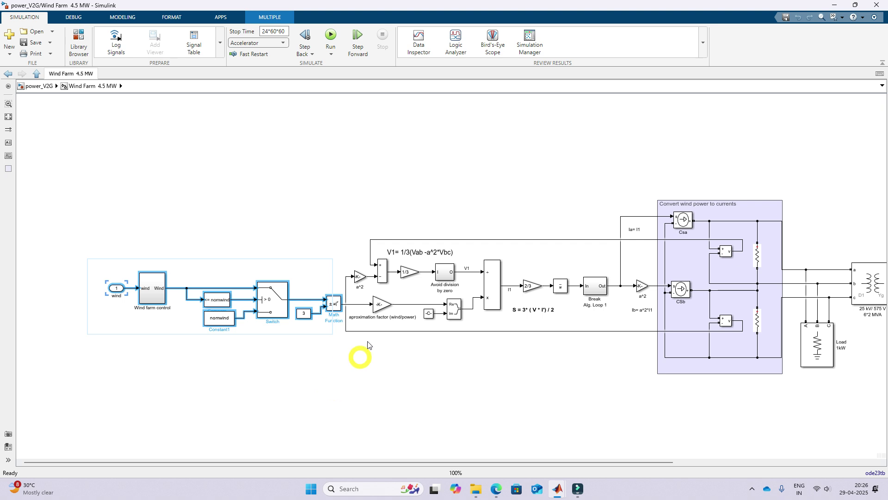
# Review the gain expression of the aproximation factor (wind/power) block
pyautogui.click(380, 304)
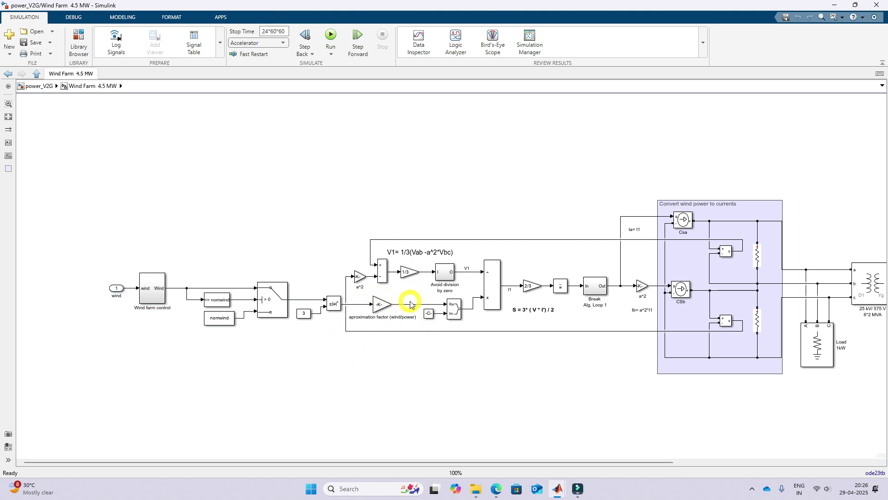
pyautogui.doubleClick(379, 305)
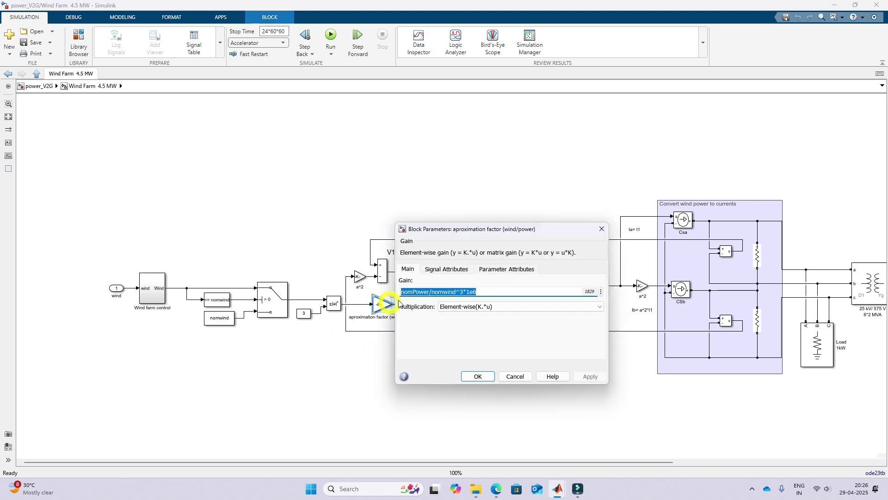
pyautogui.click(478, 377)
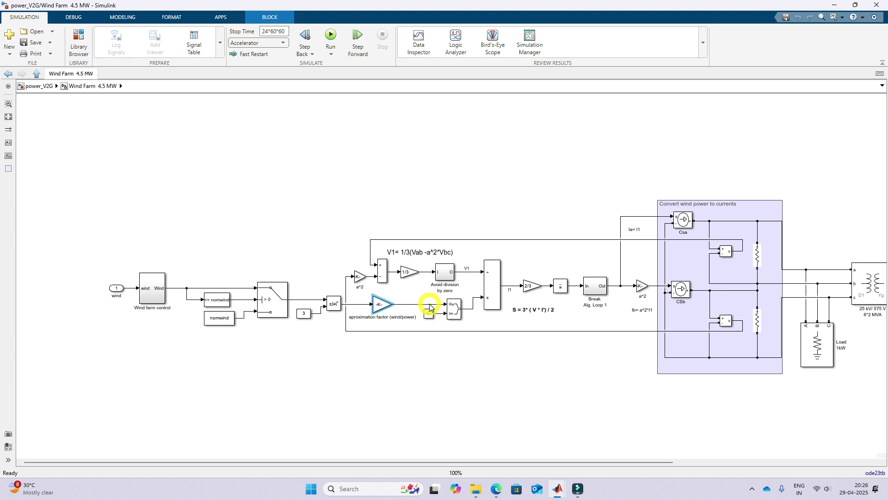
# Trace the wind power signal into the Divide block and review the V1 and S equations in the Wind Farm subsystem
pyautogui.click(473, 304)
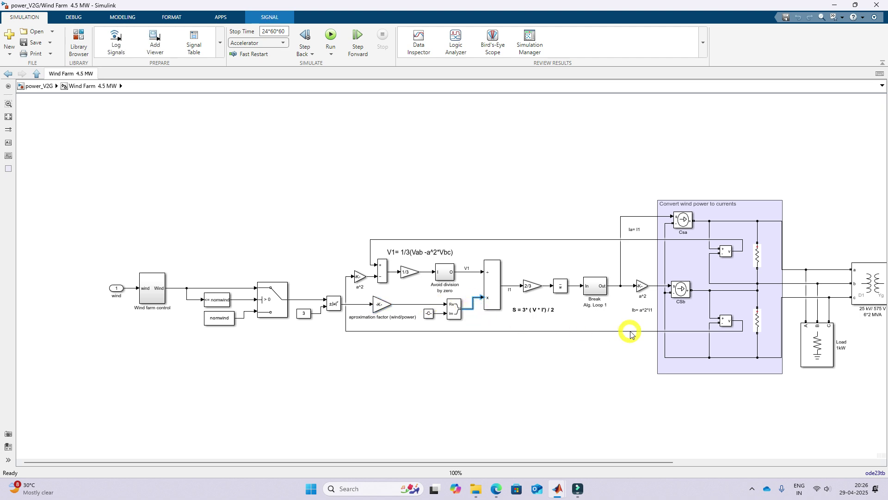
pyautogui.click(399, 257)
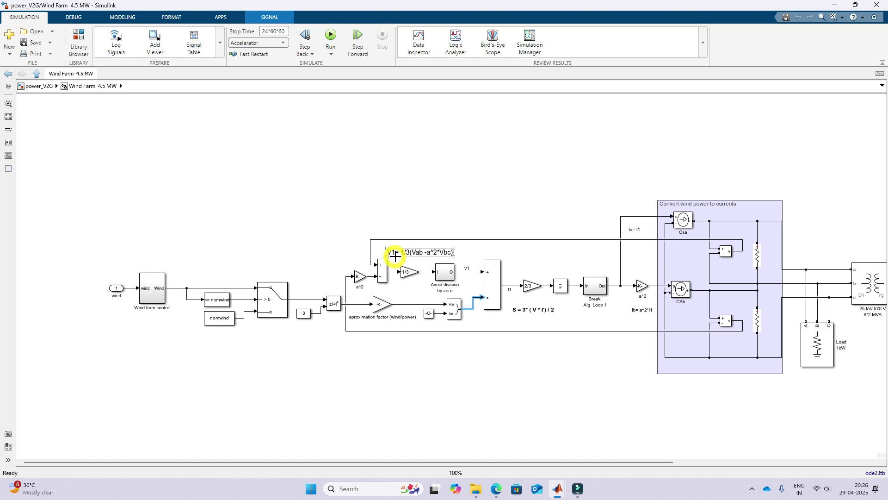
pyautogui.click(537, 309)
pyautogui.click(526, 261)
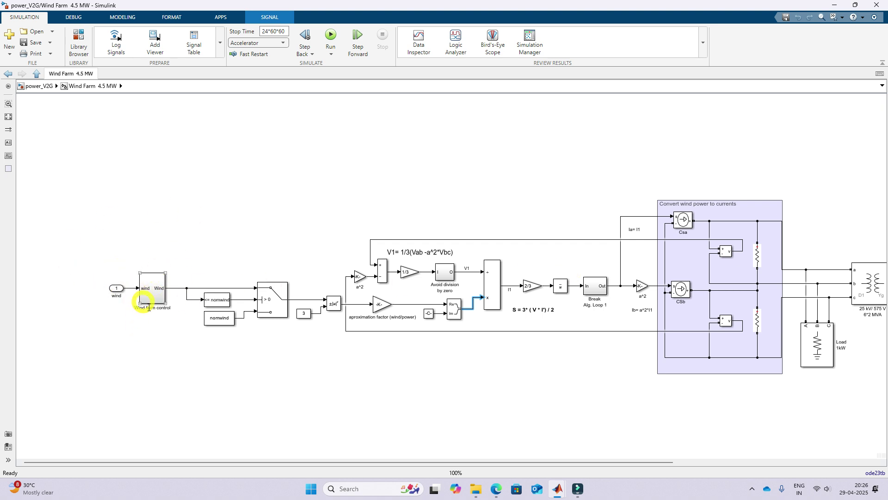
# Inspect the Wind farm control logic up close, including the maxwind and nomwind comparisons, S-R latch and switch
pyautogui.scroll(2, 164, 320)
pyautogui.doubleClick(153, 274)
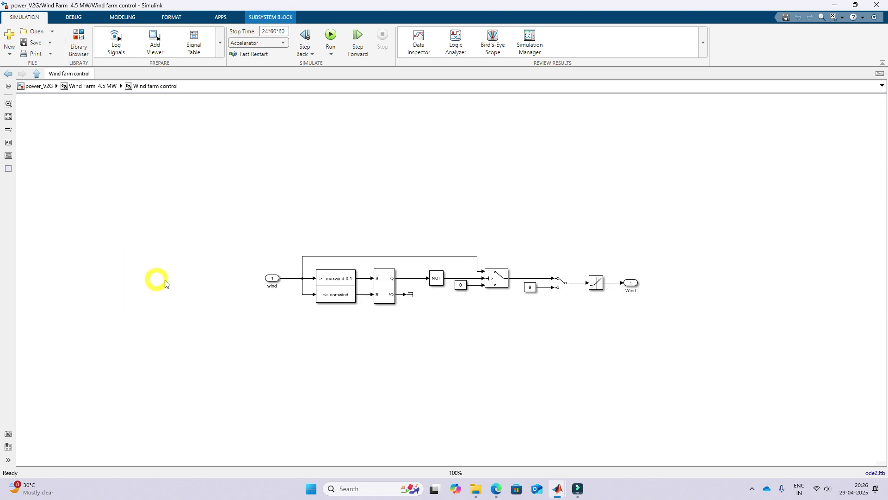
pyautogui.scroll(3, 323, 289)
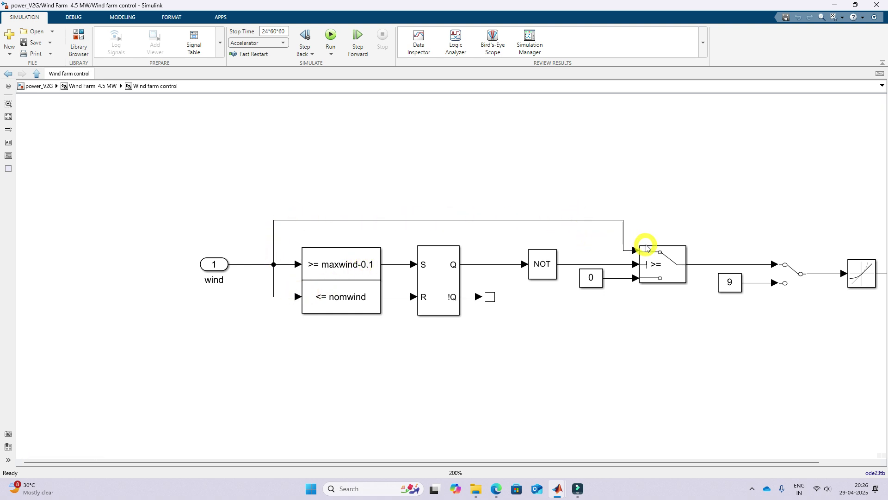
# Return to the Wind Farm level and examine the Math Function block with its exponent constant of 3
pyautogui.click(37, 74)
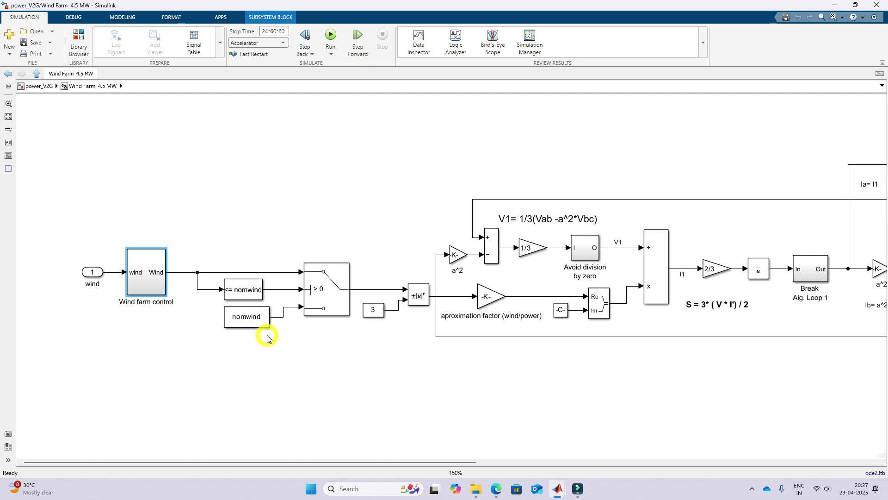
pyautogui.moveTo(367, 275); pyautogui.dragTo(424, 328)
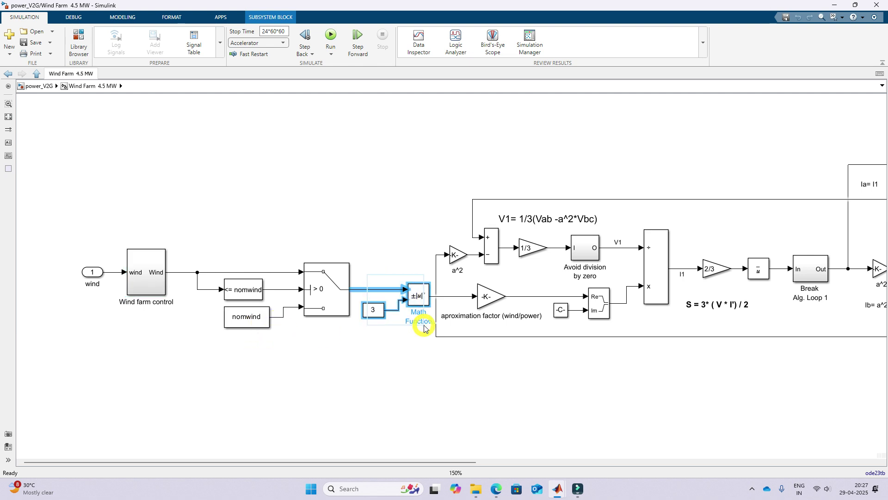
# Annotate the Wind Farm diagram with the handwritten relation P ∝ V³ below the Math Function block
pyautogui.click(408, 370)
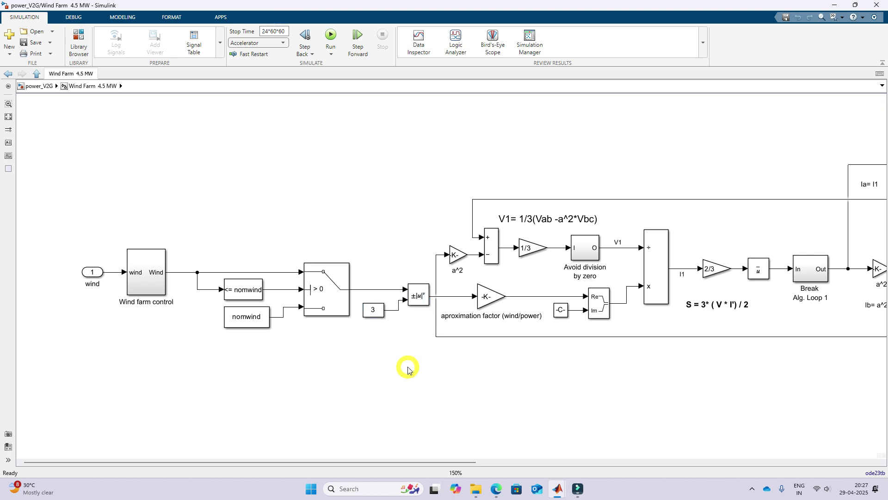
pyautogui.press('F9')
pyautogui.moveTo(396, 341)
pyautogui.mouseDown()
pyautogui.moveTo(403, 354)
pyautogui.moveTo(406, 328)
pyautogui.moveTo(408, 343)
pyautogui.mouseUp()
pyautogui.moveTo(286, 370); pyautogui.dragTo(303, 406)
pyautogui.moveTo(284, 370); pyautogui.dragTo(295, 386)
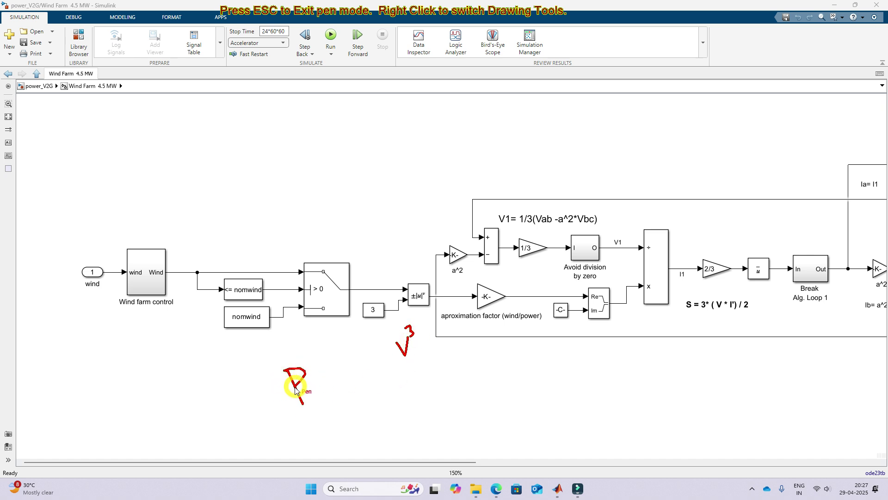
pyautogui.moveTo(354, 355)
pyautogui.mouseDown()
pyautogui.moveTo(356, 368)
pyautogui.moveTo(371, 360)
pyautogui.mouseUp()
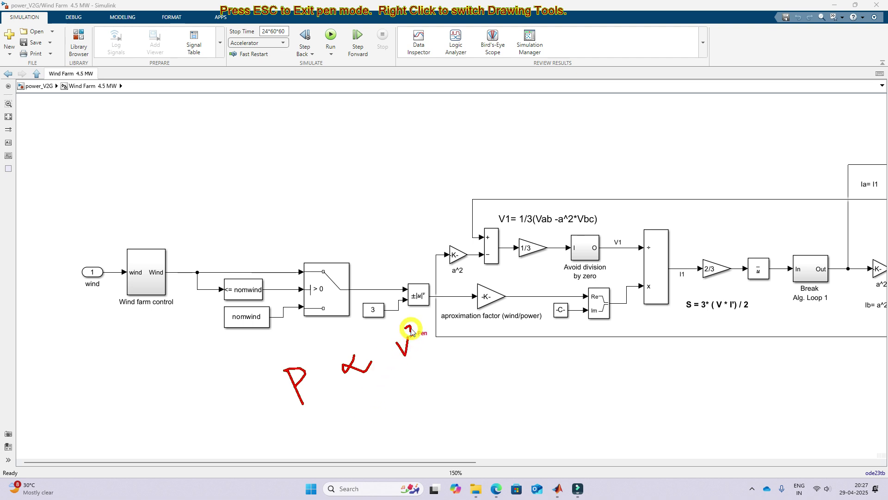
# Circle the exponent and Math Function blocks and the aproximation factor gain with the pen, and clear the annotations
pyautogui.moveTo(357, 326)
pyautogui.mouseDown()
pyautogui.moveTo(382, 327)
pyautogui.moveTo(415, 277)
pyautogui.moveTo(363, 330)
pyautogui.mouseUp()
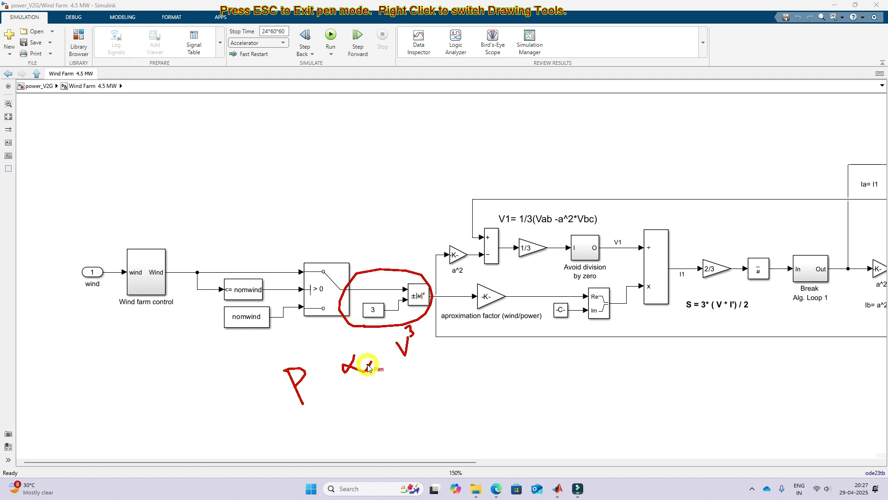
pyautogui.moveTo(506, 282)
pyautogui.mouseDown()
pyautogui.moveTo(460, 283)
pyautogui.moveTo(526, 301)
pyautogui.moveTo(503, 281)
pyautogui.mouseUp()
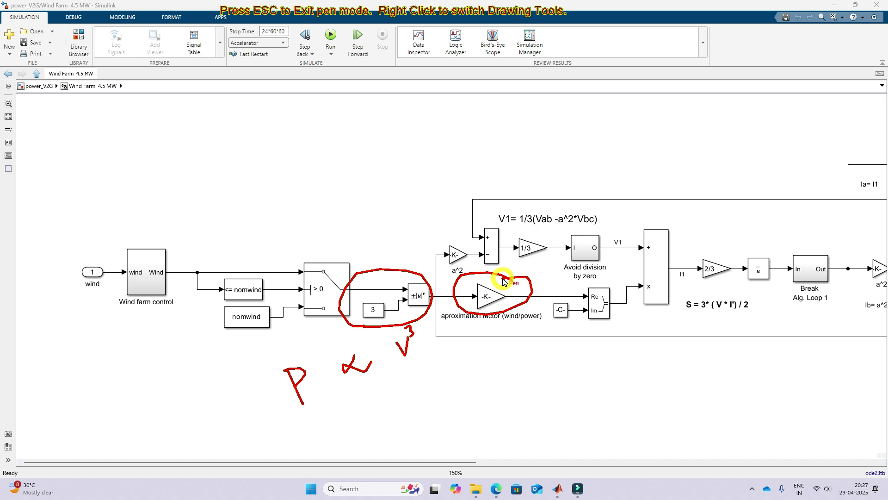
pyautogui.press('Escape')
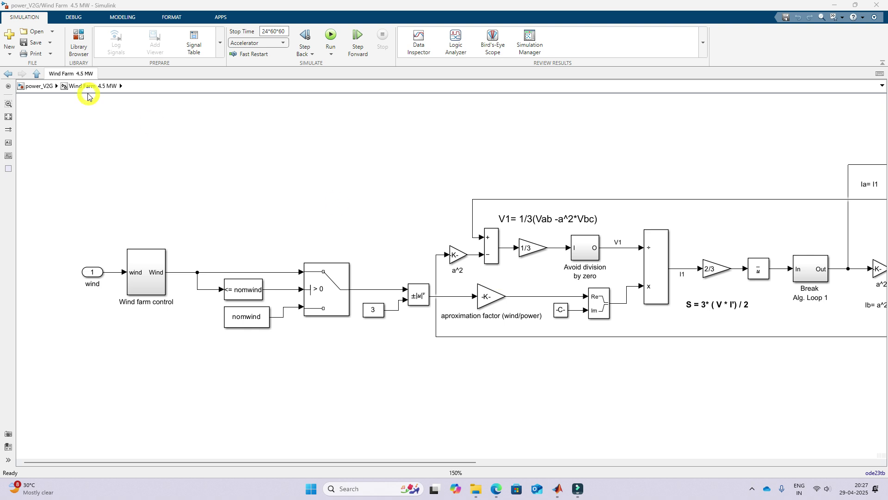
# Look inside the Diesel Generator subsystem and review the Synchronous Machine pu Standard block's configuration and parameters
pyautogui.click(35, 73)
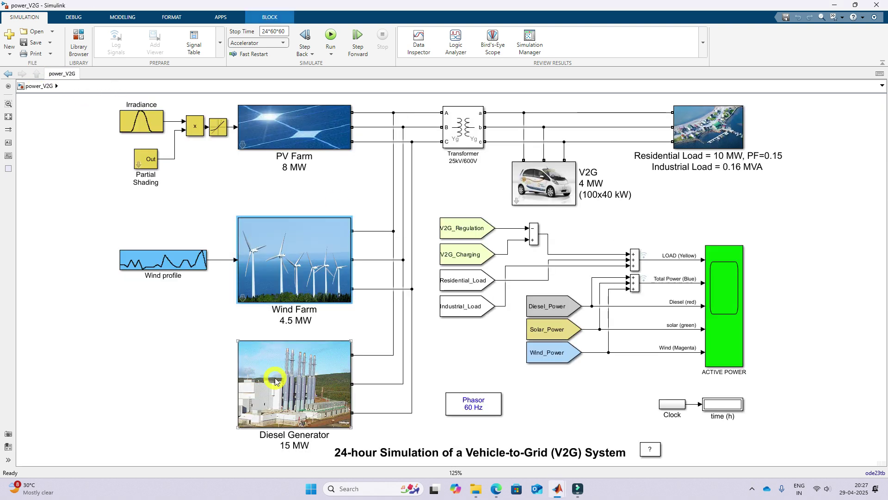
pyautogui.doubleClick(259, 383)
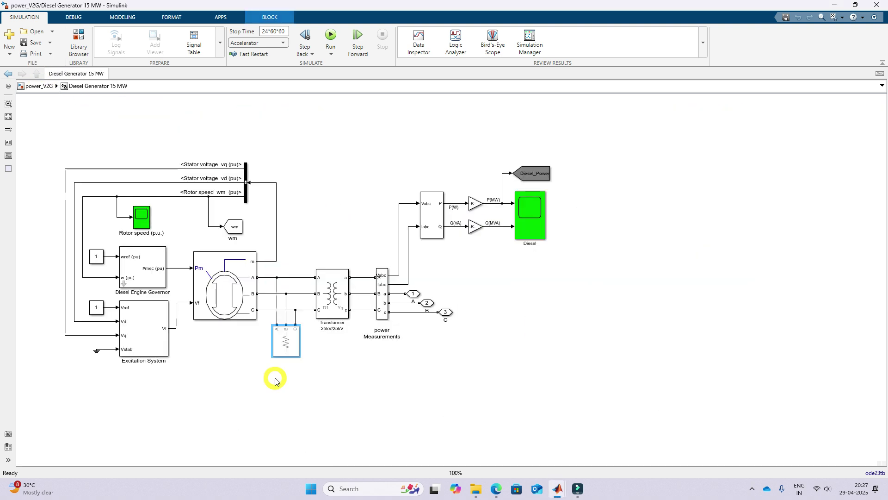
pyautogui.click(229, 280)
pyautogui.doubleClick(229, 281)
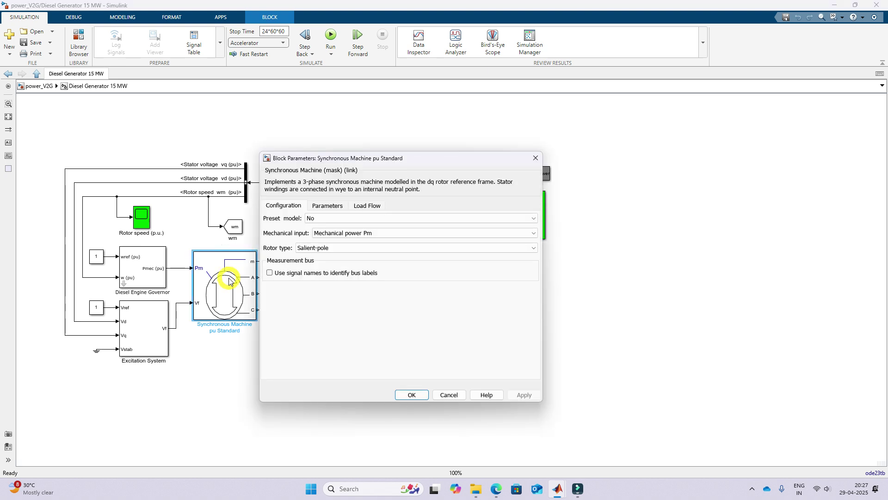
pyautogui.click(327, 205)
pyautogui.click(292, 211)
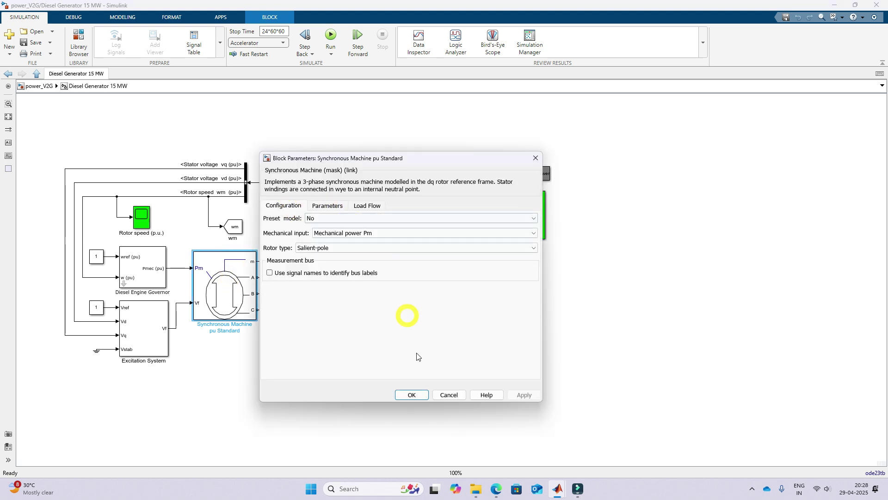
pyautogui.click(411, 395)
# Examine how the Diesel Engine Governor and Excitation System blocks feed the synchronous machine
pyautogui.click(174, 368)
pyautogui.click(137, 266)
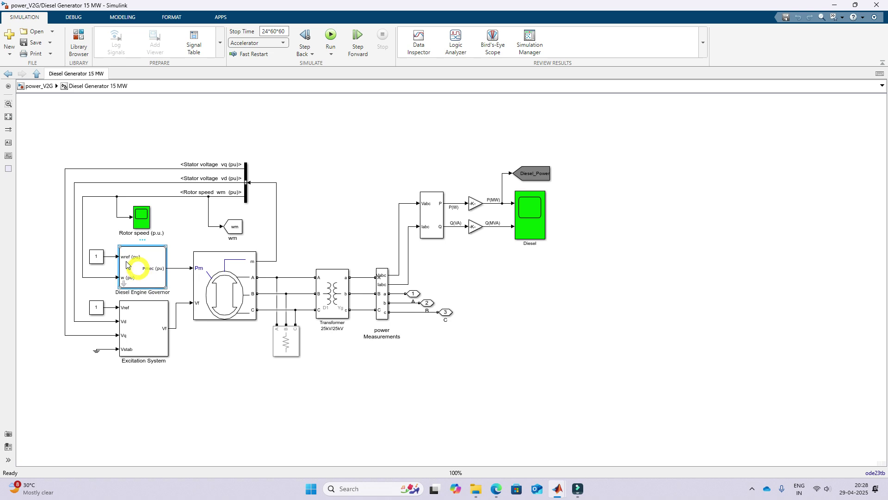
pyautogui.click(154, 331)
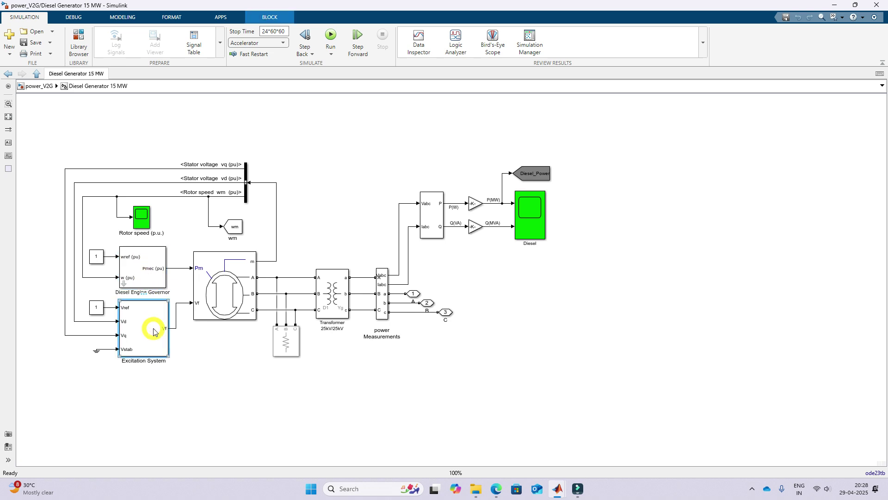
pyautogui.click(139, 269)
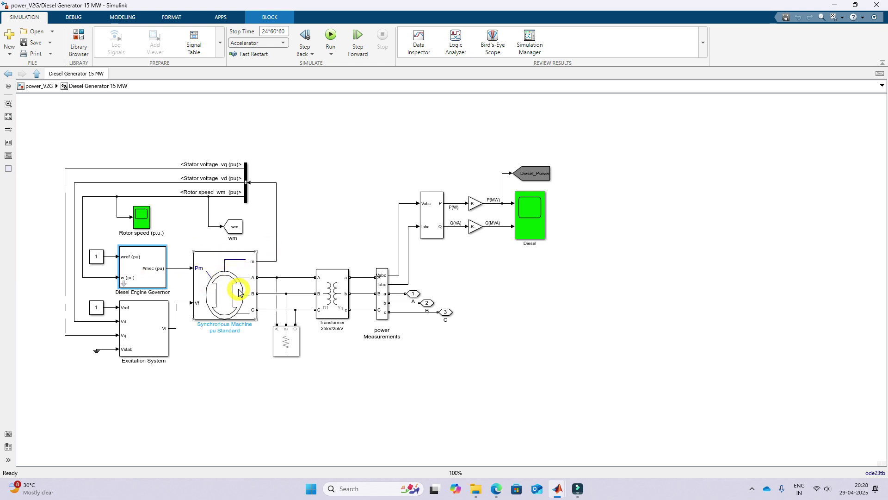
pyautogui.click(145, 340)
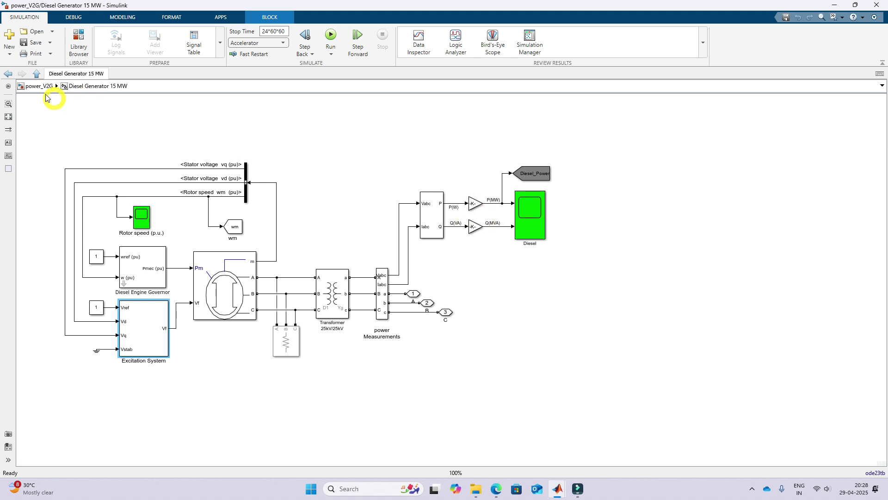
# Return to the top level of the model and review the power, frequency and winding parameters of the 25kV/600V transformer
pyautogui.click(35, 75)
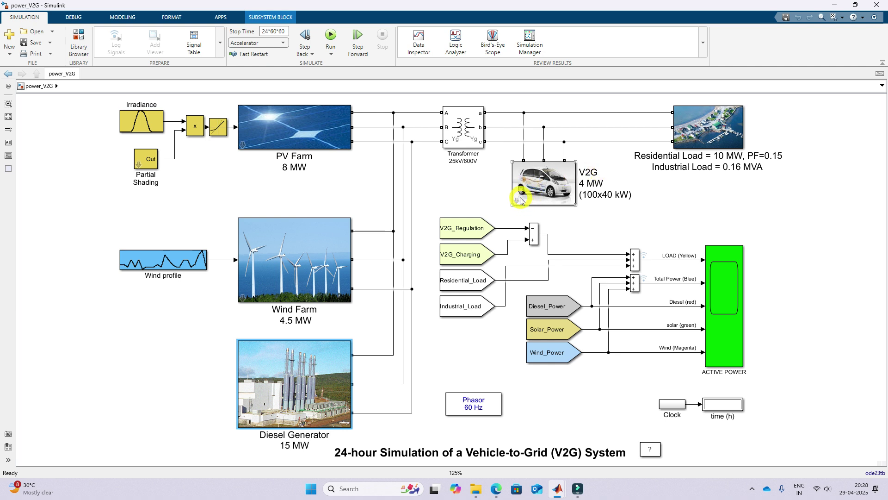
pyautogui.click(456, 147)
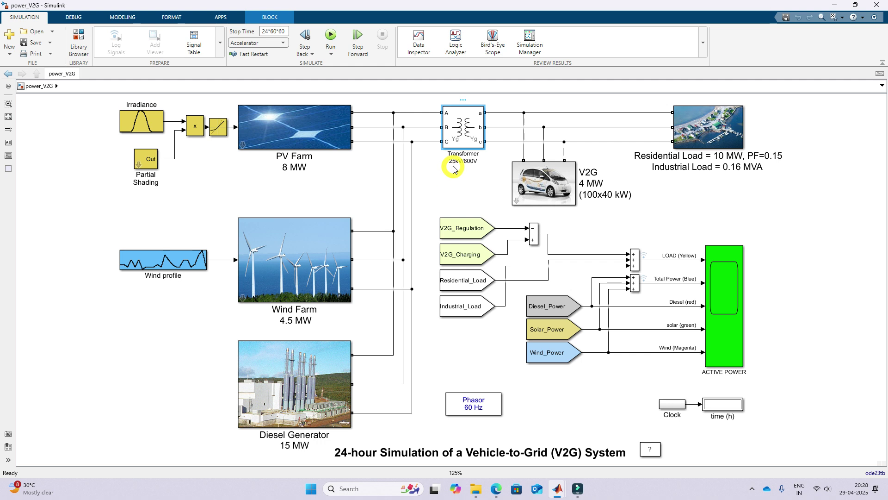
pyautogui.doubleClick(465, 136)
pyautogui.click(561, 91)
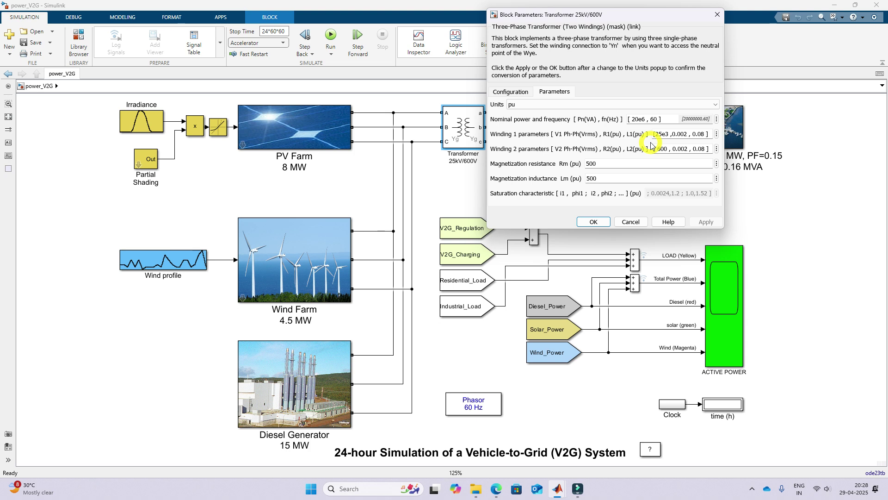
pyautogui.click(593, 221)
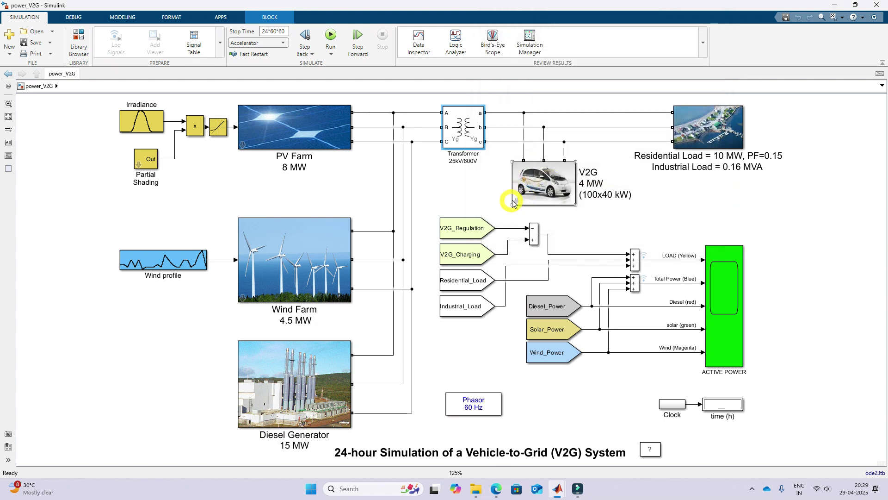
# Look under the V2G block's mask at its regulation and charge circuits and open the Car profiles subsystem
pyautogui.doubleClick(514, 200)
pyautogui.moveTo(50, 116); pyautogui.dragTo(572, 319)
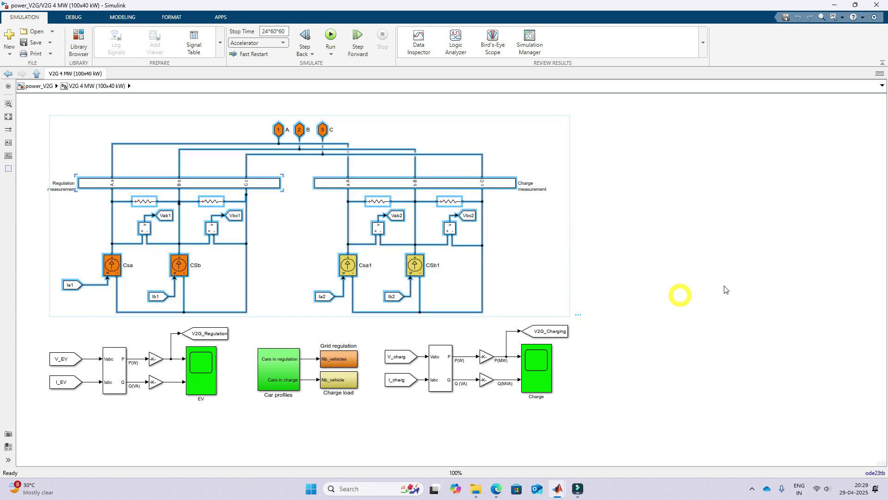
pyautogui.click(313, 431)
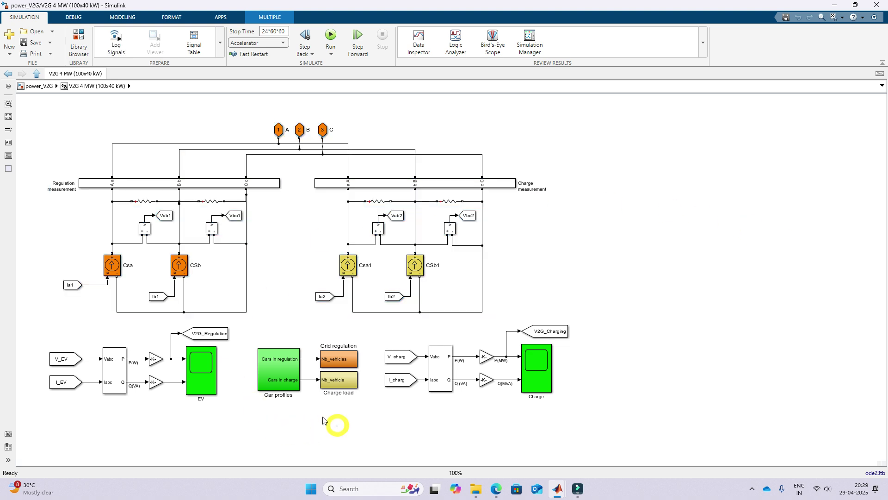
pyautogui.click(285, 382)
pyautogui.doubleClick(285, 380)
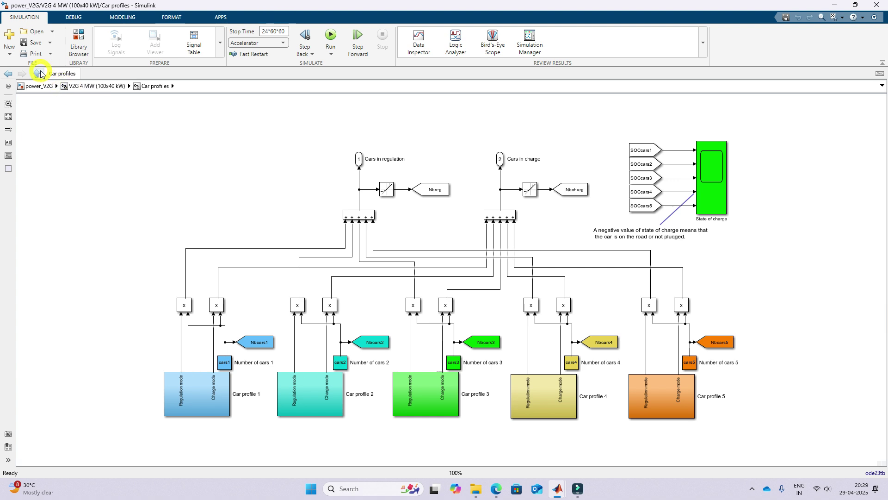
# Return to the top level and review the V2G block's rated power, capacity, efficiency, regulator gain and number of cars per profile
pyautogui.click(36, 73)
pyautogui.click(37, 74)
pyautogui.doubleClick(544, 183)
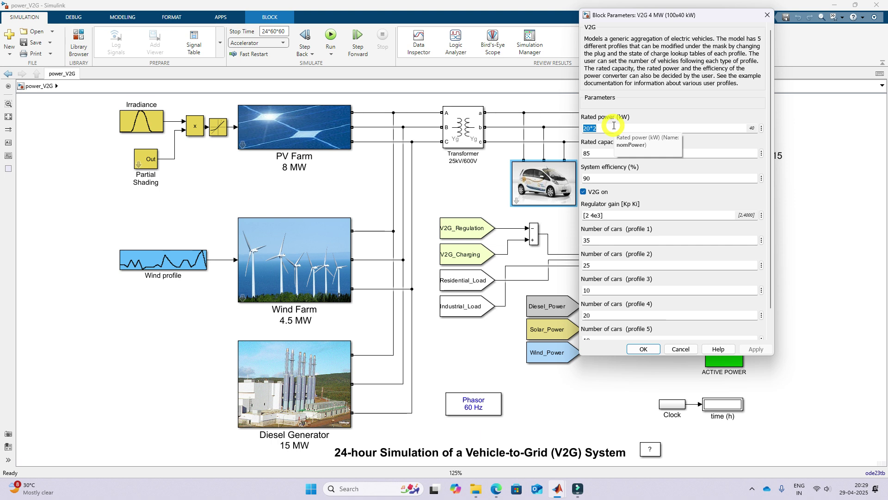
pyautogui.press('Tab')
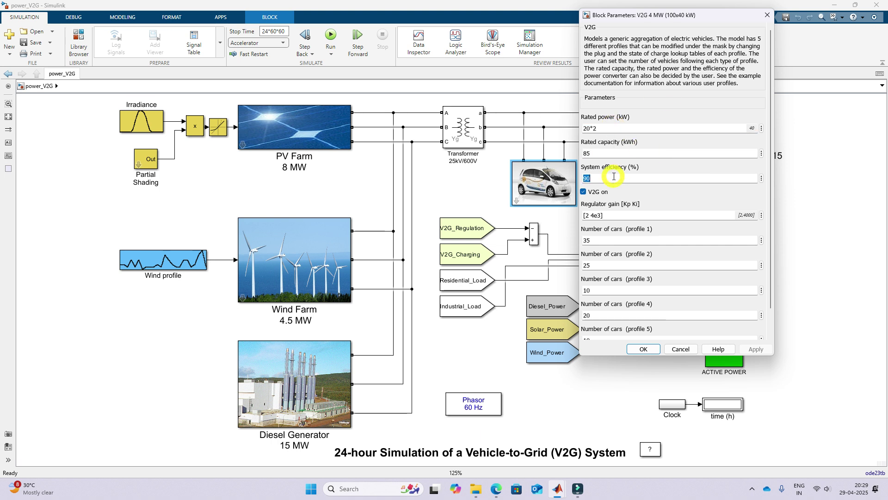
pyautogui.press('Tab')
pyautogui.press('Tab')
pyautogui.press('Tab')
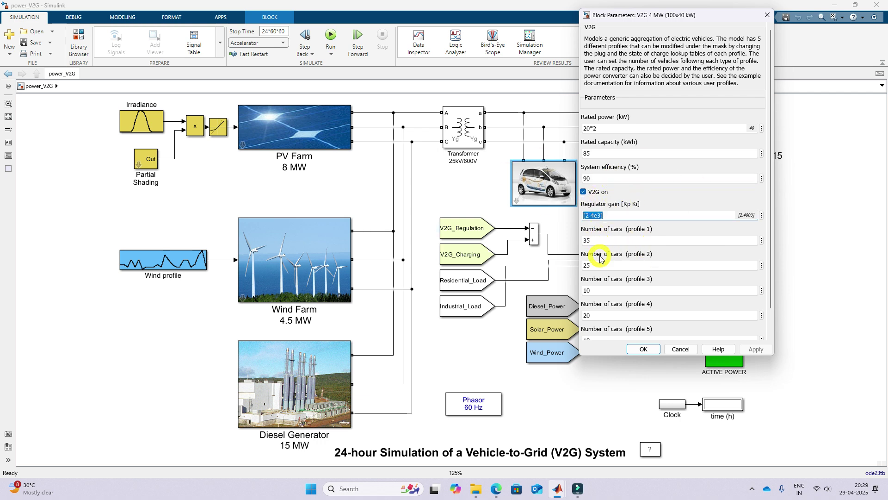
pyautogui.click(644, 349)
# Reopen the V2G subsystem and highlight its regulation measurement circuit and its charge measurement circuit in turn
pyautogui.click(518, 202)
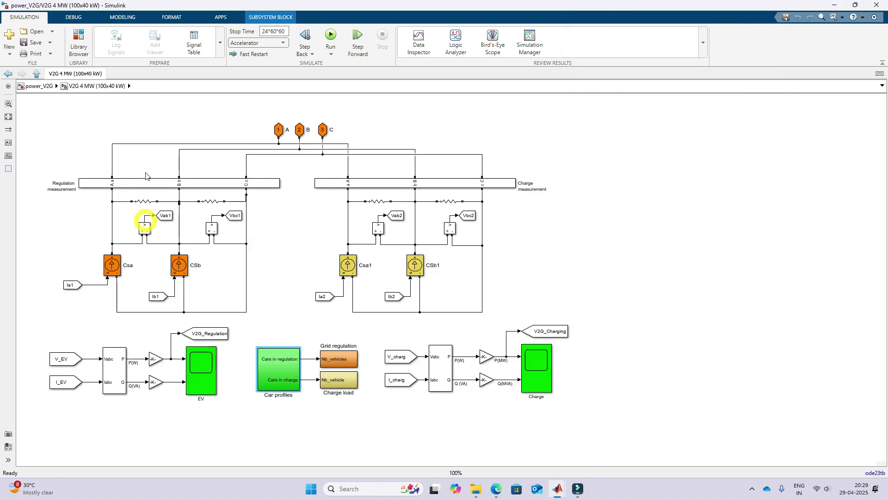
pyautogui.moveTo(92, 120); pyautogui.dragTo(259, 310)
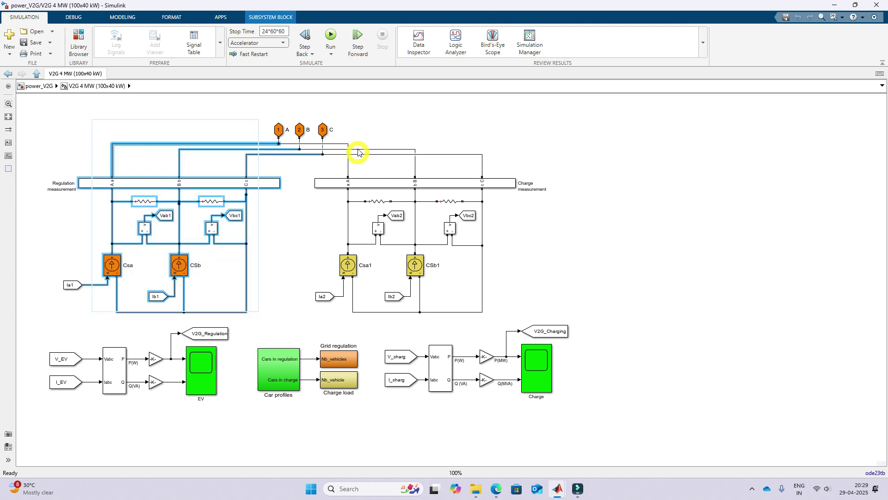
pyautogui.moveTo(347, 137); pyautogui.dragTo(487, 311)
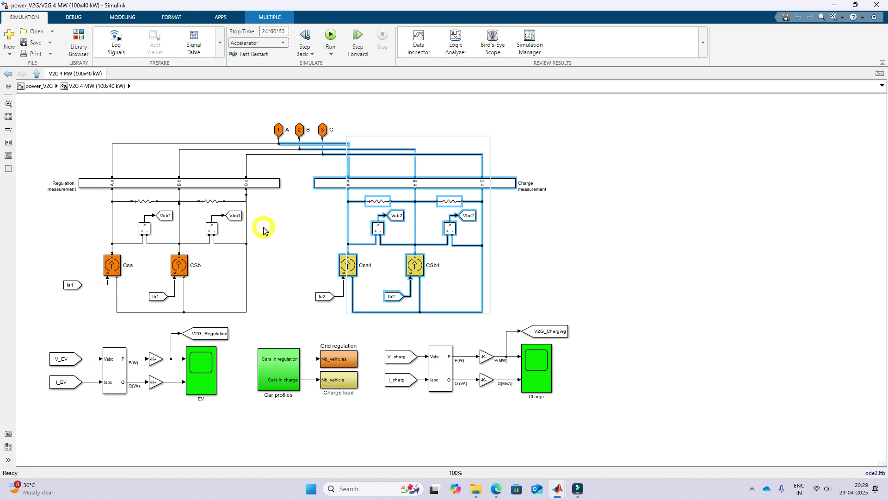
# Examine the five car profiles in the Car profiles subsystem and the internal blocks of Car profile 1
pyautogui.doubleClick(276, 372)
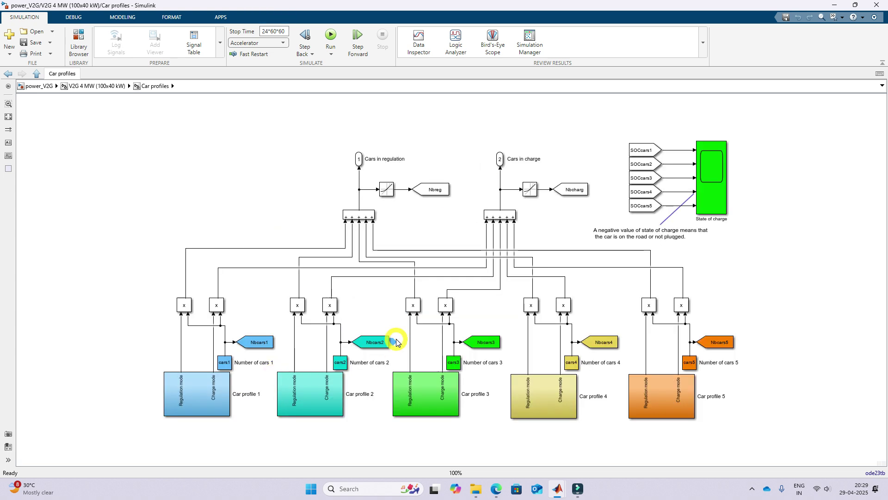
pyautogui.moveTo(97, 262); pyautogui.dragTo(744, 437)
pyautogui.doubleClick(211, 404)
pyautogui.moveTo(228, 200); pyautogui.dragTo(635, 343)
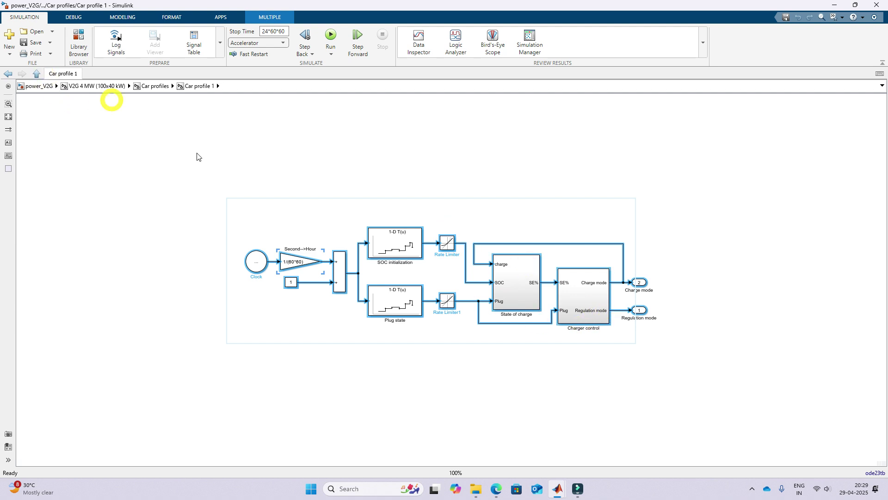
# Inspect the State of charge subsystem of Car profile 1 and return to the top level of the model
pyautogui.click(543, 372)
pyautogui.doubleClick(519, 307)
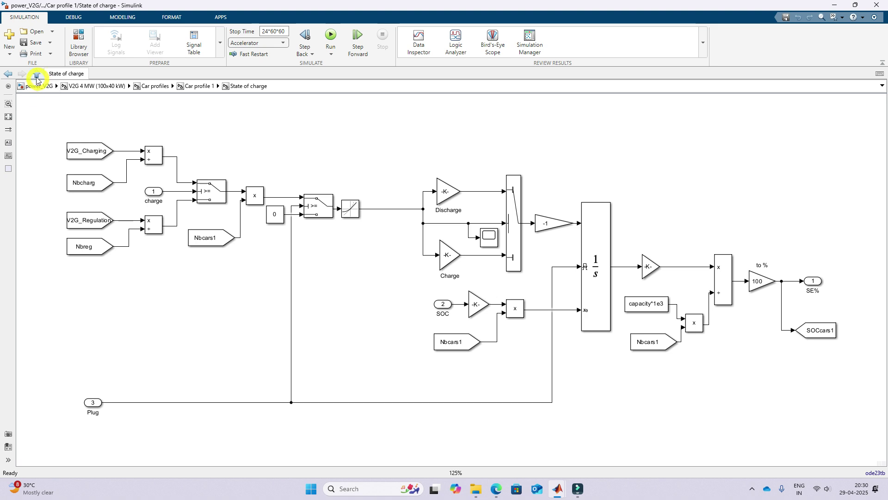
pyautogui.click(34, 75)
pyautogui.click(35, 75)
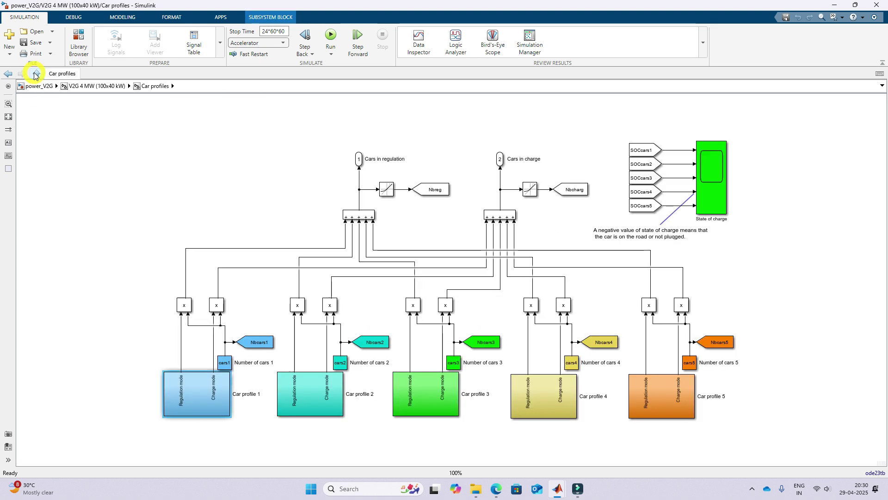
pyautogui.click(35, 75)
pyautogui.click(34, 75)
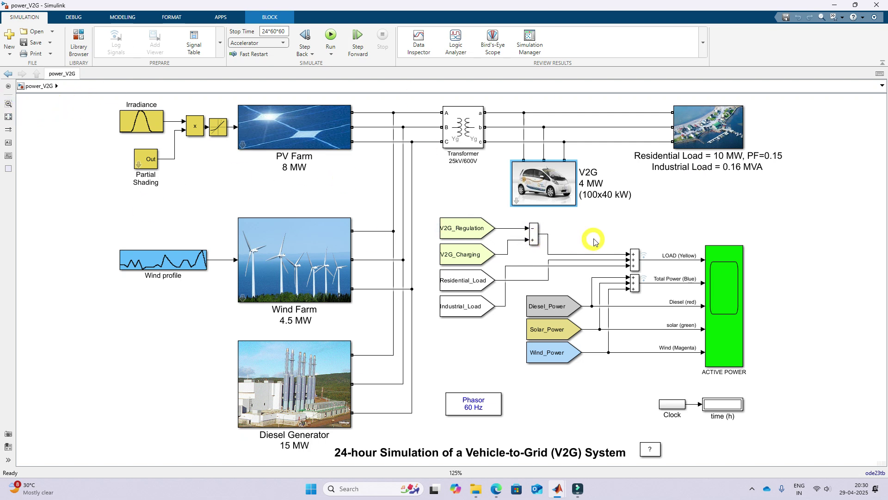
# Mark the V2G_Regulation, V2G_Charging, Residential_Load and Industrial_Load tags with pen strokes
pyautogui.press('F10')
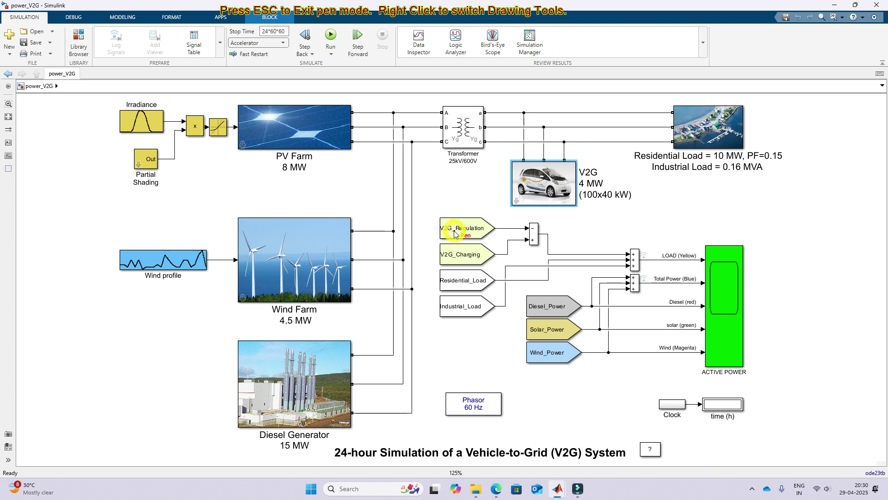
pyautogui.moveTo(426, 230); pyautogui.dragTo(451, 229)
pyautogui.moveTo(428, 257); pyautogui.dragTo(458, 256)
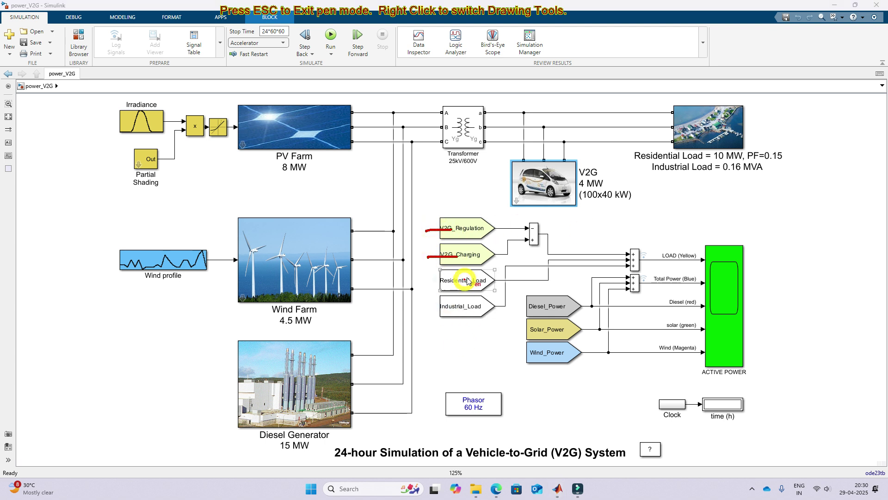
pyautogui.moveTo(422, 288); pyautogui.dragTo(445, 285)
pyautogui.moveTo(428, 315); pyautogui.dragTo(458, 311)
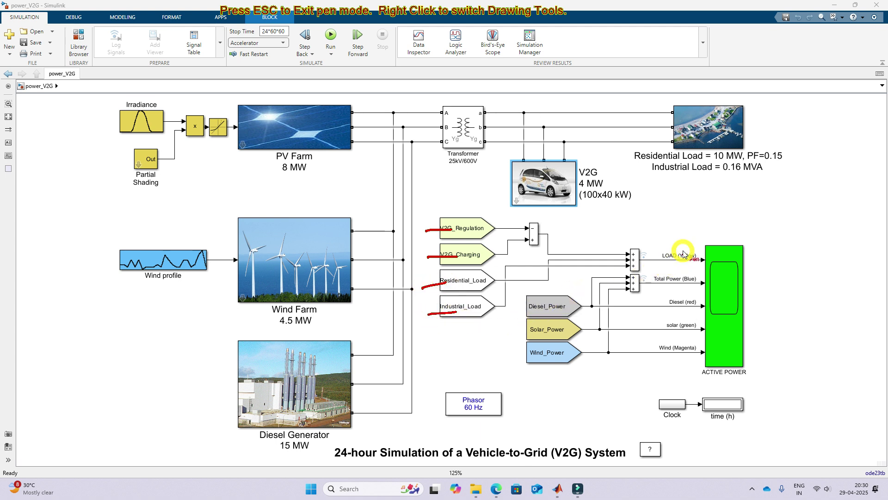
# Circle the load tags with their LOAD signal, the residential load block and the V2G block with the pen, and clear the drawings
pyautogui.moveTo(683, 218)
pyautogui.mouseDown()
pyautogui.moveTo(661, 250)
pyautogui.moveTo(671, 250)
pyautogui.mouseUp()
pyautogui.moveTo(599, 235)
pyautogui.mouseDown()
pyautogui.moveTo(518, 216)
pyautogui.moveTo(423, 225)
pyautogui.moveTo(471, 338)
pyautogui.moveTo(568, 276)
pyautogui.moveTo(691, 268)
pyautogui.moveTo(680, 215)
pyautogui.moveTo(559, 221)
pyautogui.mouseUp()
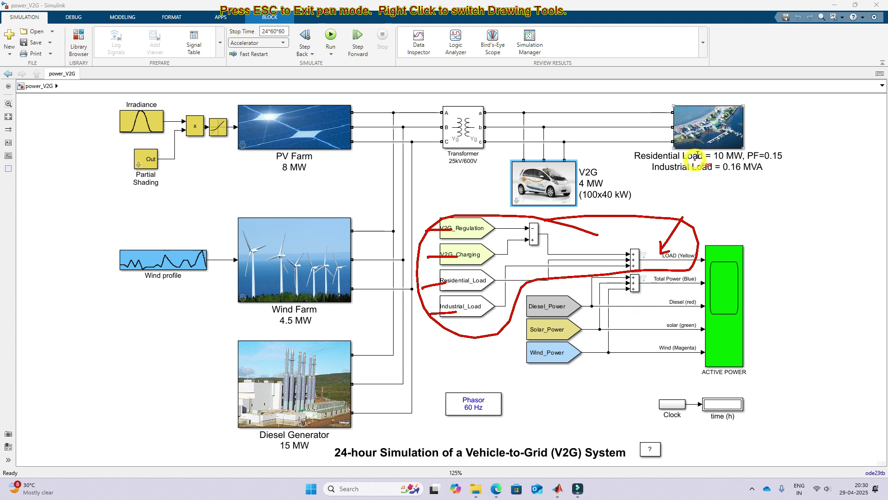
pyautogui.moveTo(724, 91)
pyautogui.mouseDown()
pyautogui.moveTo(688, 85)
pyautogui.moveTo(749, 140)
pyautogui.moveTo(698, 87)
pyautogui.mouseUp()
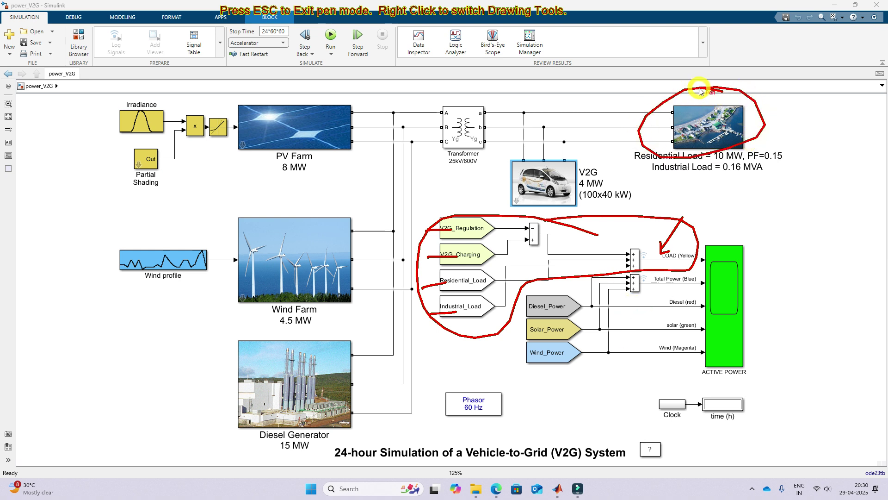
pyautogui.moveTo(596, 158)
pyautogui.mouseDown()
pyautogui.moveTo(540, 140)
pyautogui.moveTo(579, 203)
pyautogui.moveTo(566, 151)
pyautogui.mouseUp()
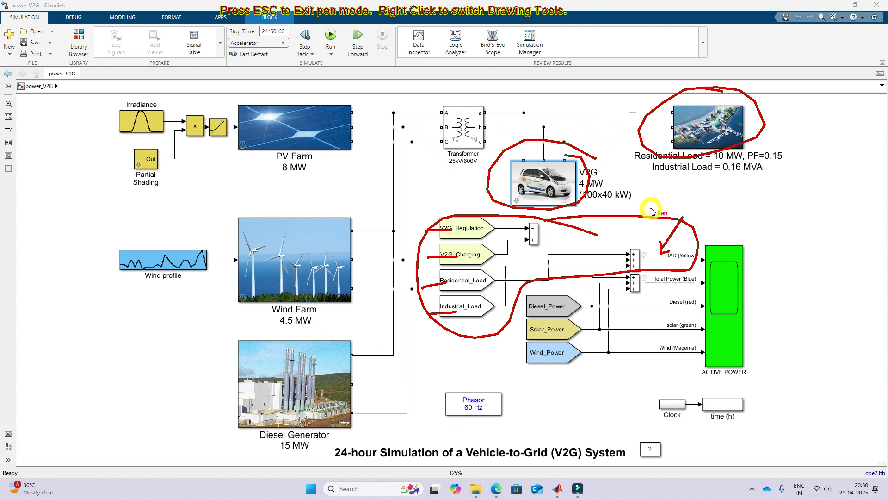
pyautogui.press('Escape')
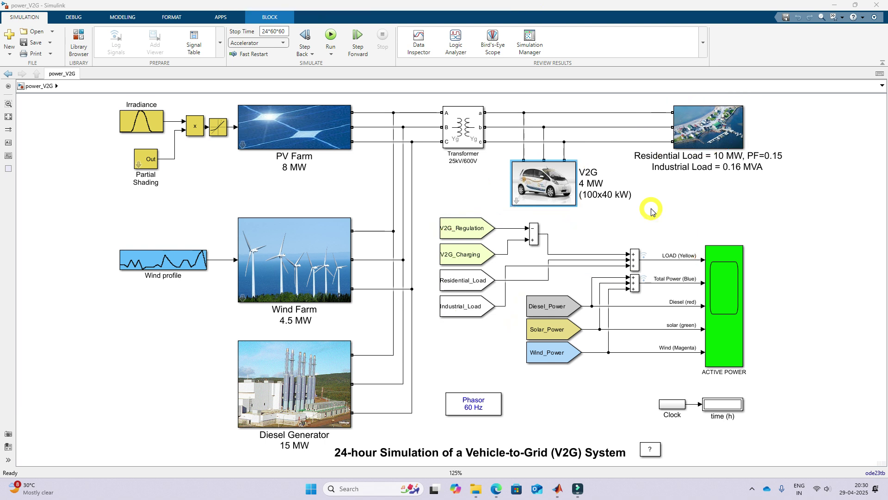
# Run the 24-hour simulation from the ACTIVE POWER scope and maximize the scope window
pyautogui.click(527, 315)
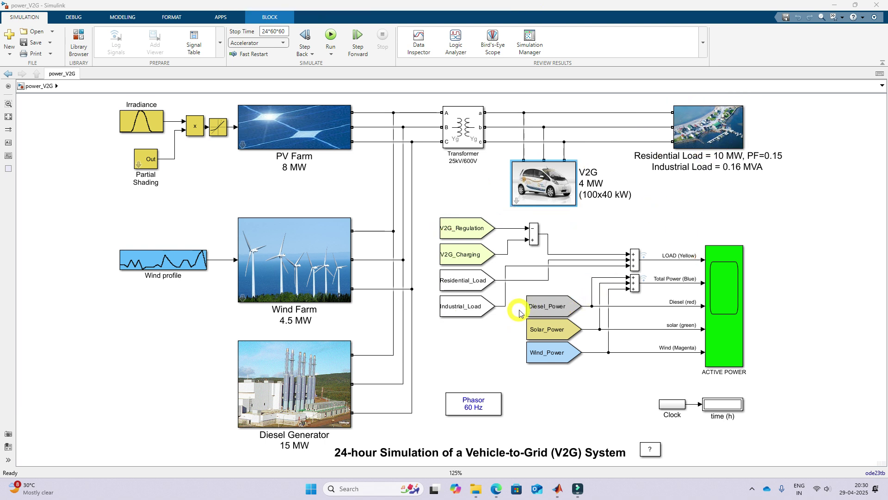
pyautogui.click(565, 360)
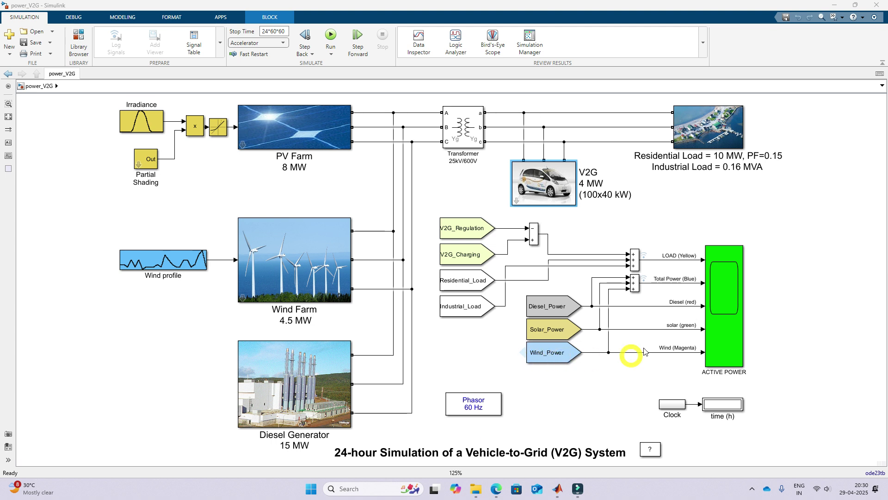
pyautogui.doubleClick(724, 282)
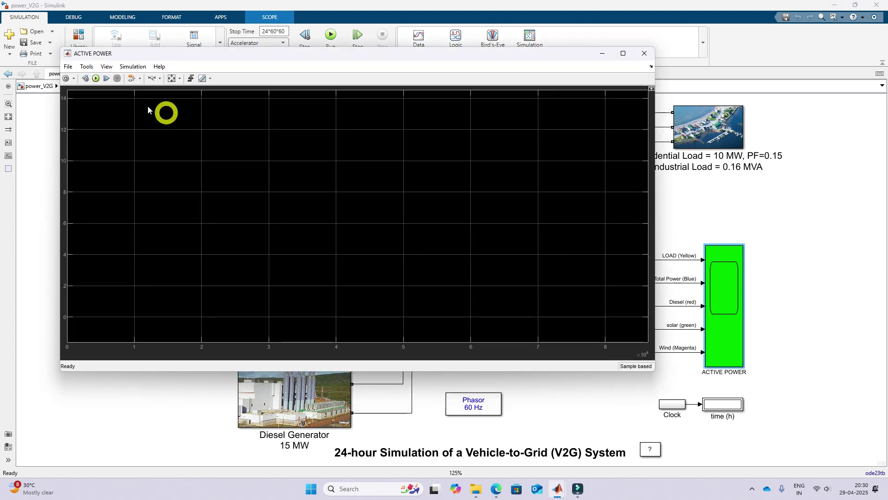
pyautogui.click(96, 78)
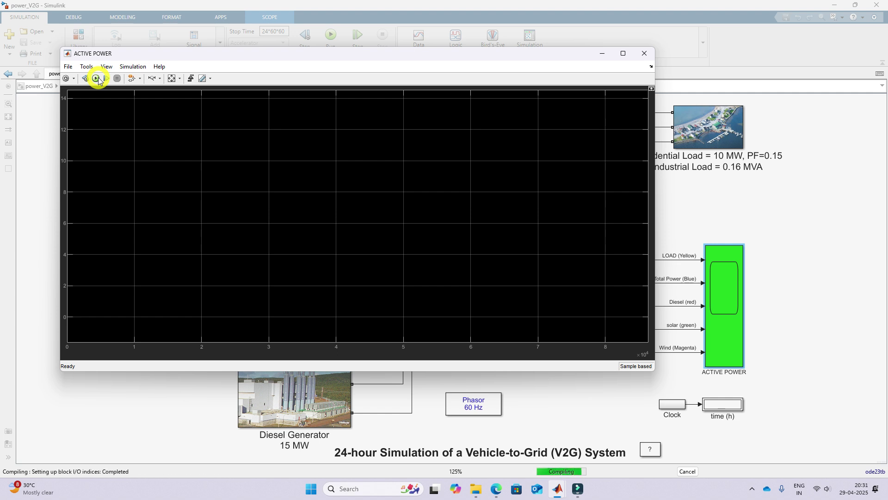
pyautogui.moveTo(222, 61); pyautogui.dragTo(220, 88)
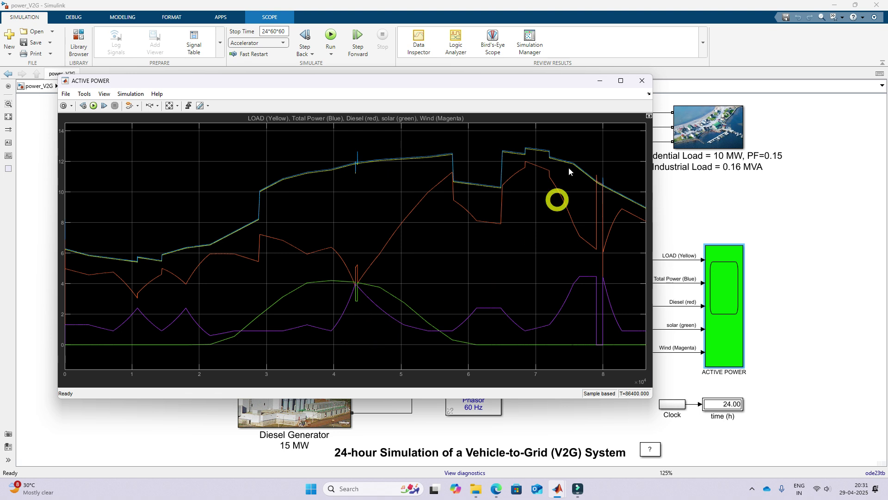
pyautogui.click(620, 80)
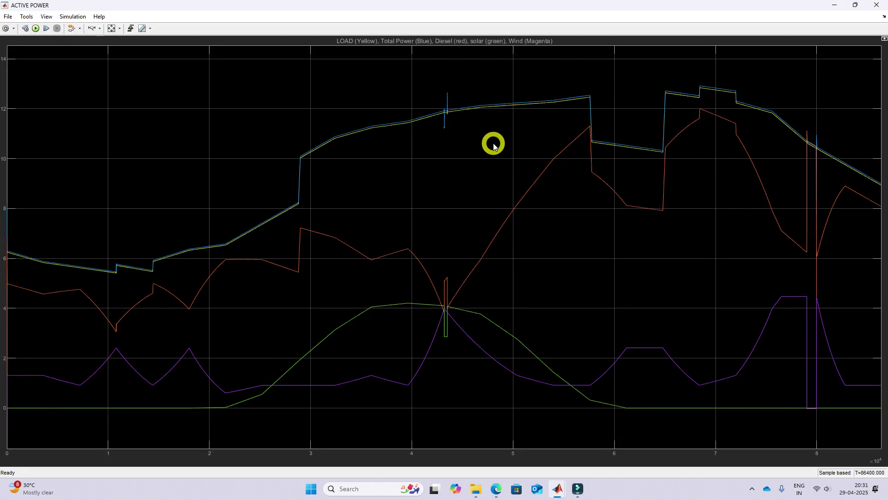
# Mark the gap between load and total power, the midday solar dip and the morning load jump with the pen, and minimize the scope
pyautogui.press('F9')
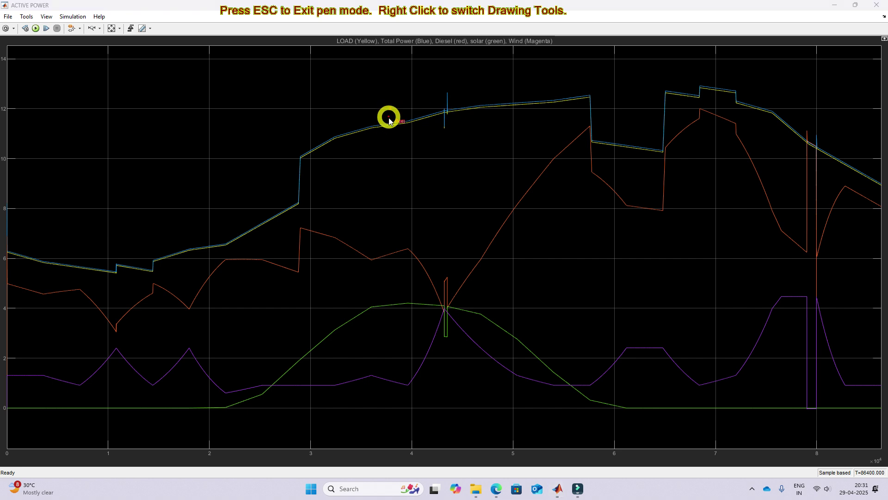
pyautogui.moveTo(390, 107); pyautogui.dragTo(393, 127)
pyautogui.moveTo(389, 132); pyautogui.dragTo(394, 132)
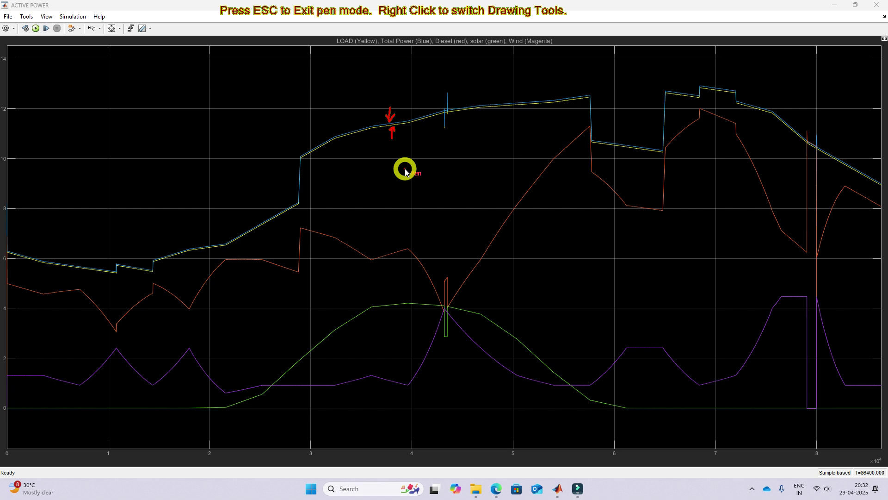
pyautogui.moveTo(449, 276)
pyautogui.mouseDown()
pyautogui.moveTo(421, 337)
pyautogui.moveTo(465, 307)
pyautogui.moveTo(443, 276)
pyautogui.mouseUp()
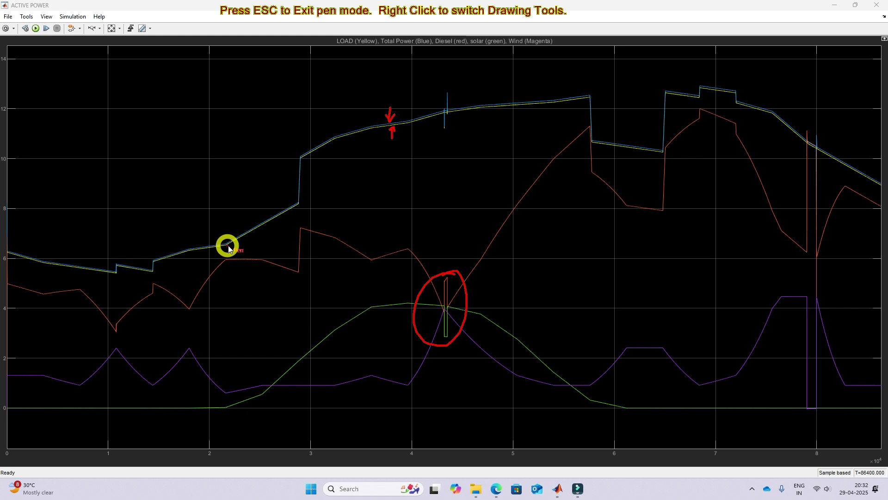
pyautogui.moveTo(295, 148)
pyautogui.mouseDown()
pyautogui.moveTo(275, 222)
pyautogui.moveTo(310, 157)
pyautogui.moveTo(294, 143)
pyautogui.mouseUp()
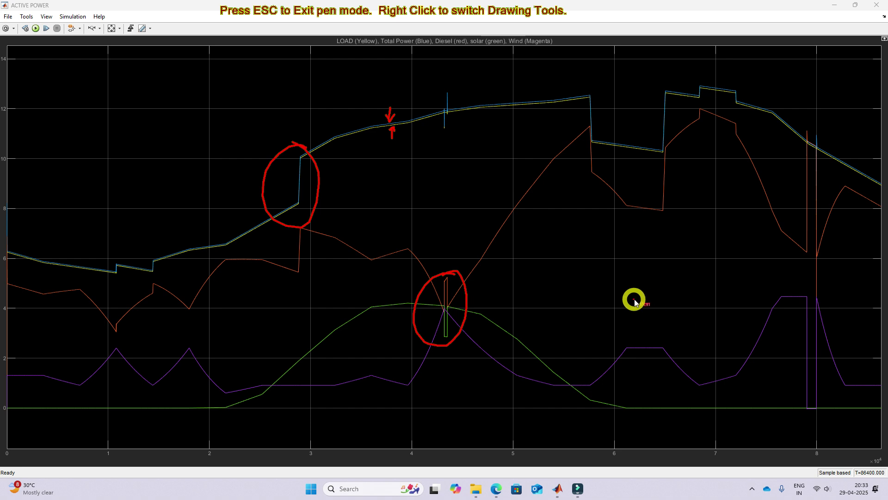
pyautogui.press('Escape')
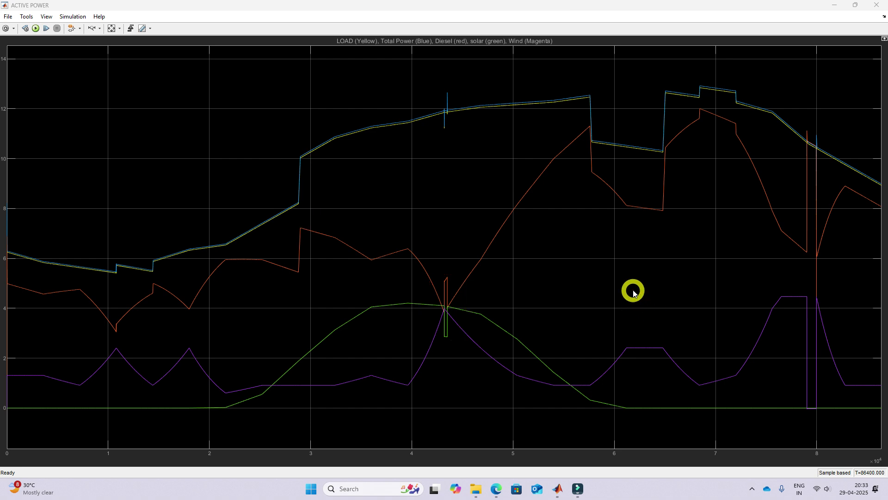
pyautogui.click(835, 6)
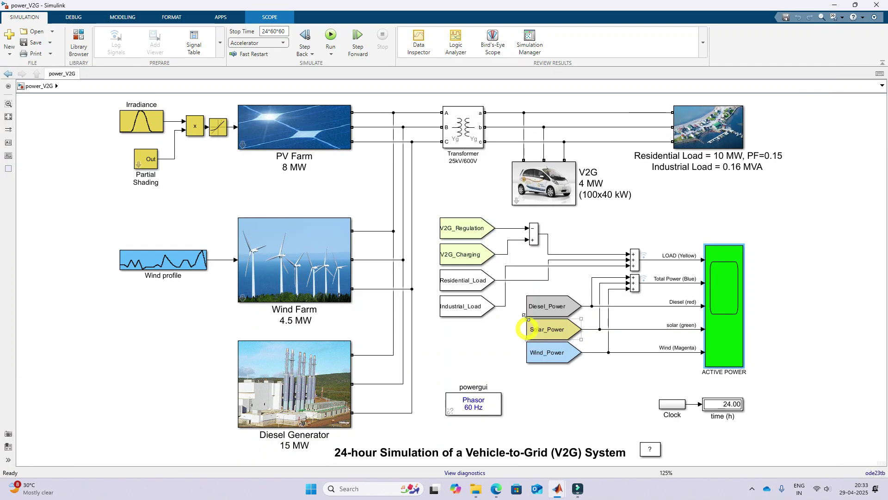
# Open the Charge scope in the V2G subsystem and examine its P(MW) and Q(MVA) plots
pyautogui.click(530, 204)
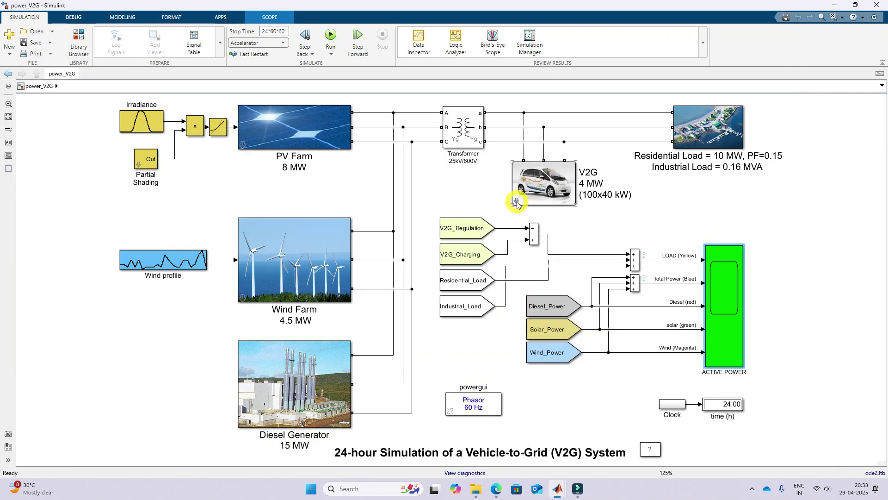
pyautogui.doubleClick(530, 204)
pyautogui.click(539, 376)
pyautogui.doubleClick(539, 375)
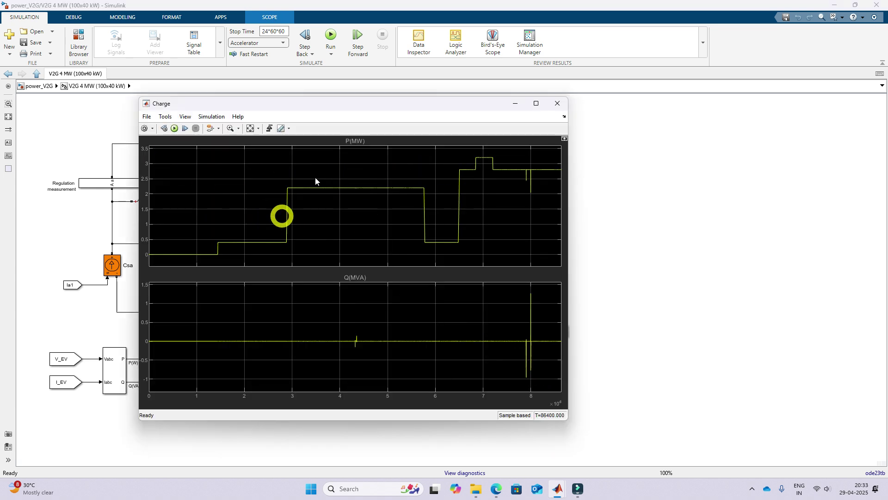
pyautogui.moveTo(334, 109); pyautogui.dragTo(540, 81)
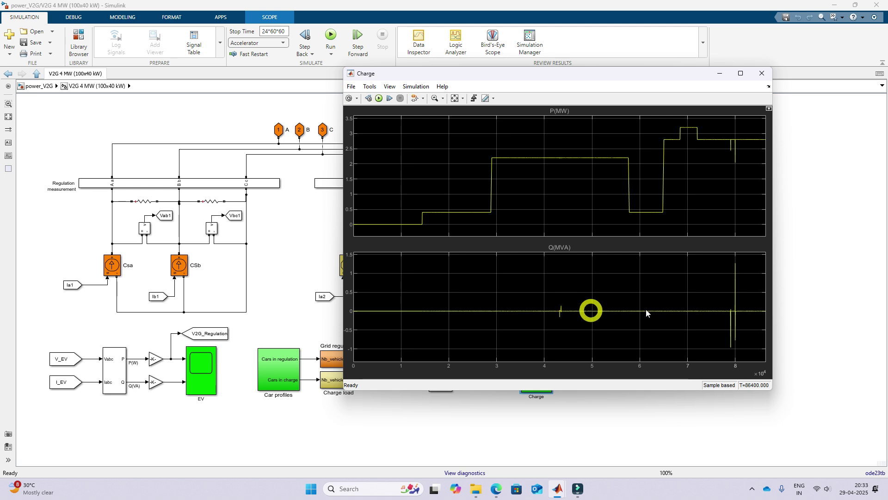
# Open the EV scope of the regulation circuit and examine its two power plots
pyautogui.click(188, 421)
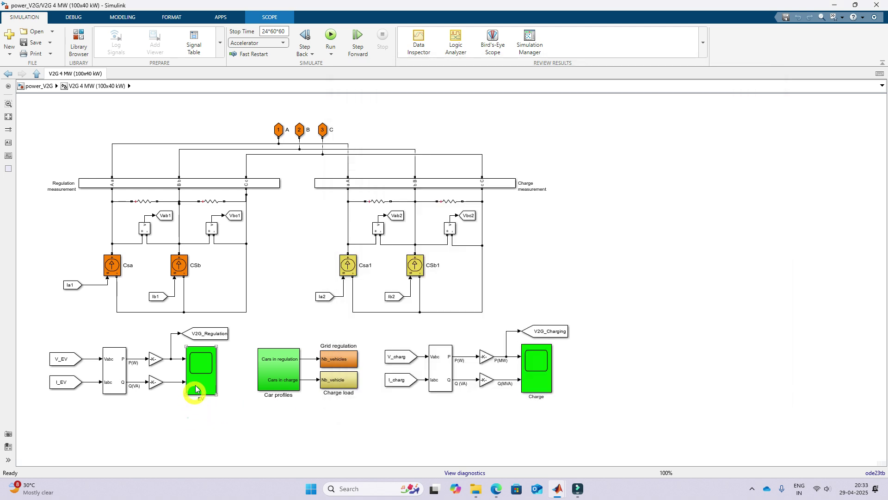
pyautogui.doubleClick(196, 374)
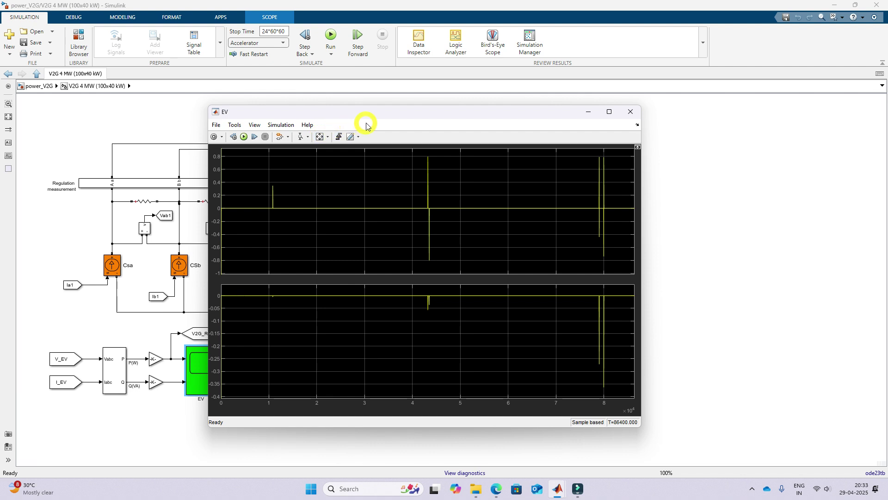
pyautogui.moveTo(376, 115); pyautogui.dragTo(489, 89)
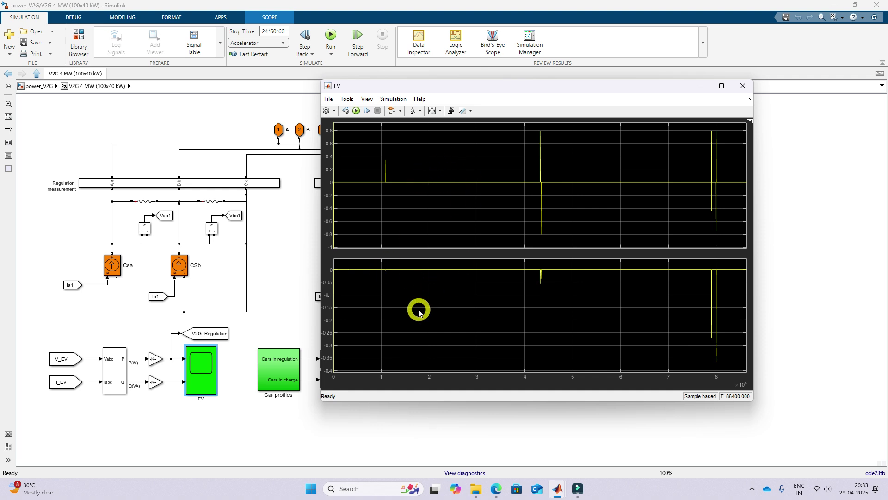
pyautogui.click(273, 319)
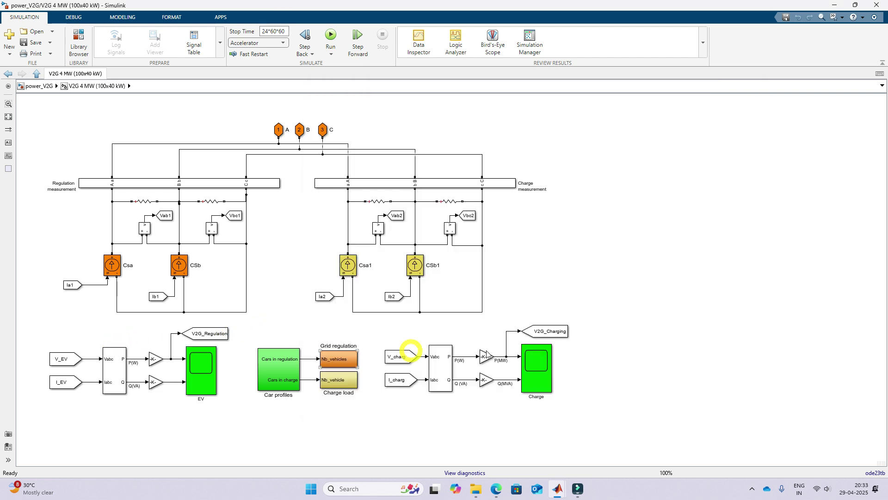
# Trace the V_charg and V_EV tags to their source measurement blocks
pyautogui.click(390, 358)
pyautogui.doubleClick(390, 358)
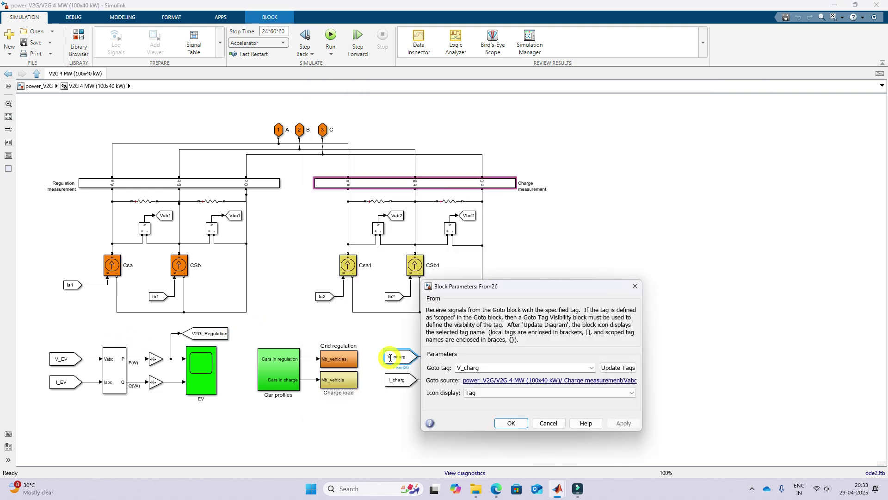
pyautogui.click(512, 422)
pyautogui.doubleClick(79, 354)
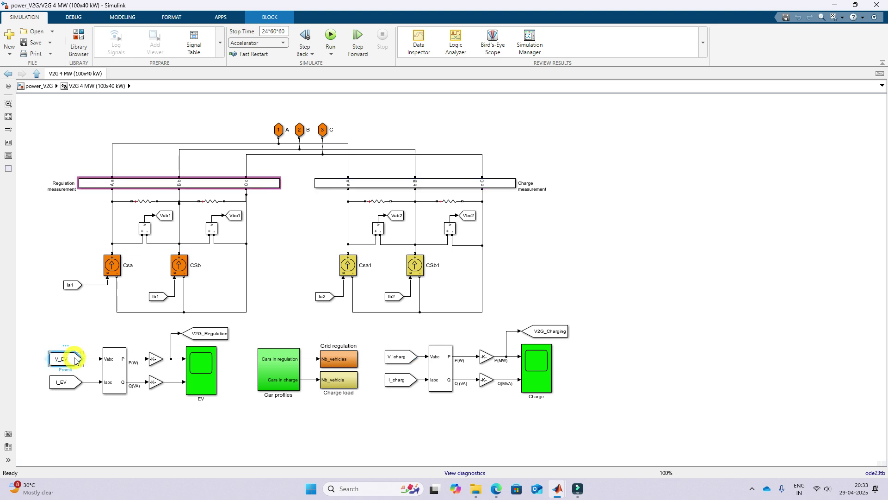
pyautogui.click(186, 426)
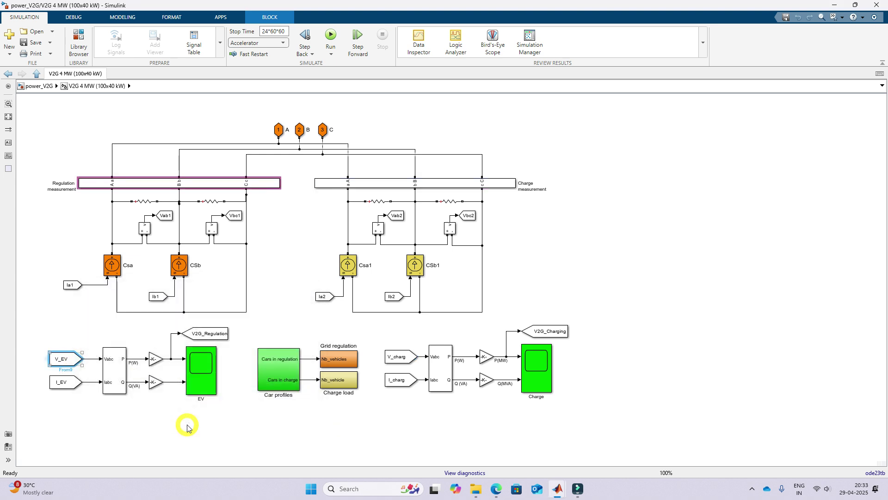
# Highlight the regulation and charge power calculation block groups in turn and return to the top level of the model
pyautogui.moveTo(37, 330); pyautogui.dragTo(222, 411)
pyautogui.moveTo(382, 329); pyautogui.dragTo(590, 404)
pyautogui.click(392, 420)
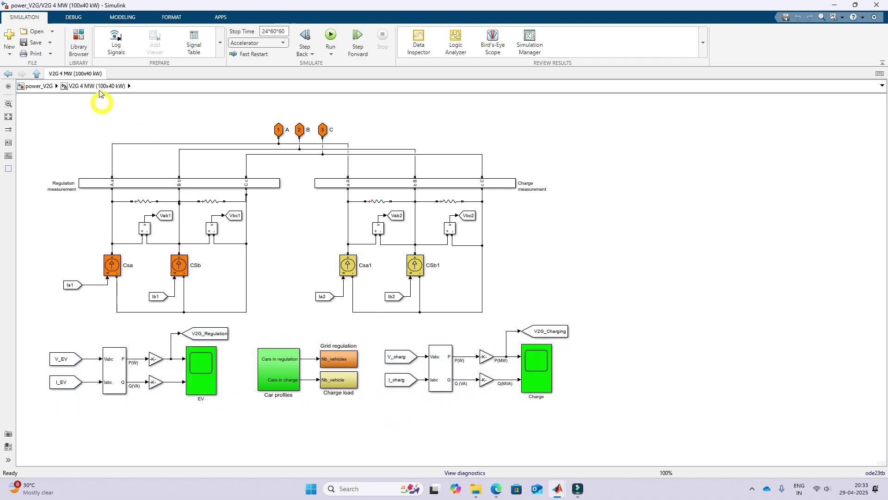
pyautogui.click(39, 77)
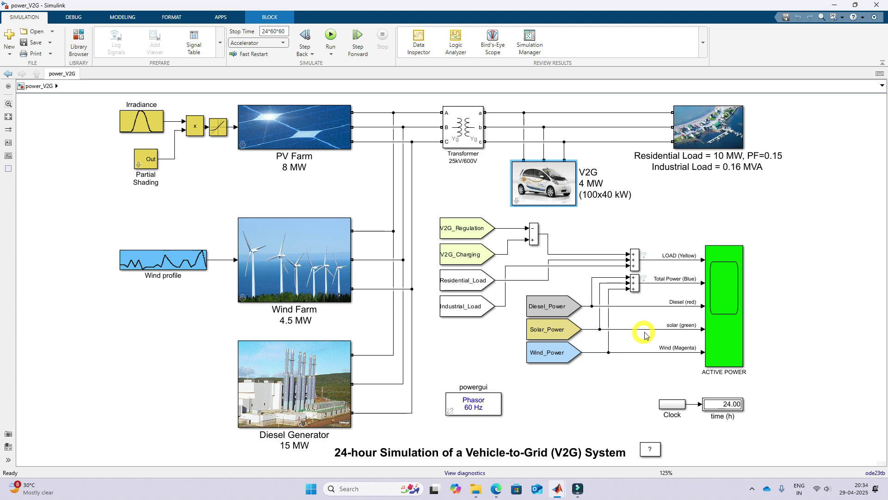
# View the Car profiles subsystem inside the V2G block and return to the top level of the model
pyautogui.doubleClick(531, 197)
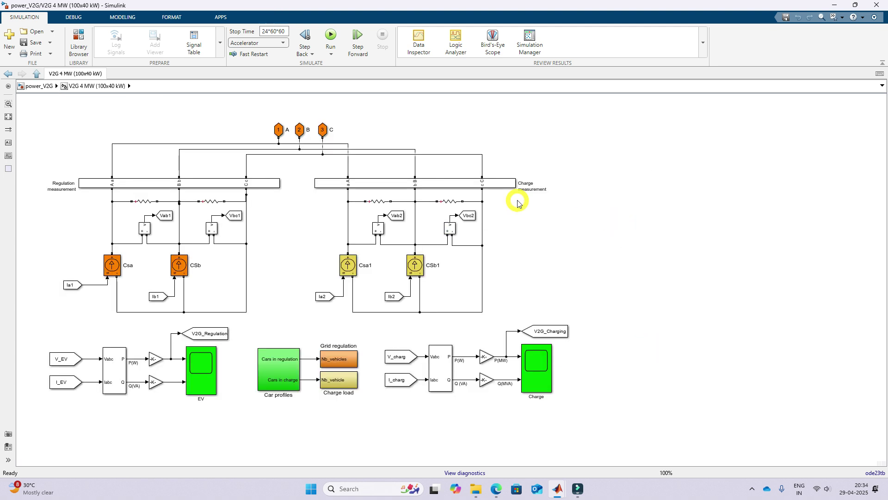
pyautogui.click(278, 376)
pyautogui.doubleClick(278, 376)
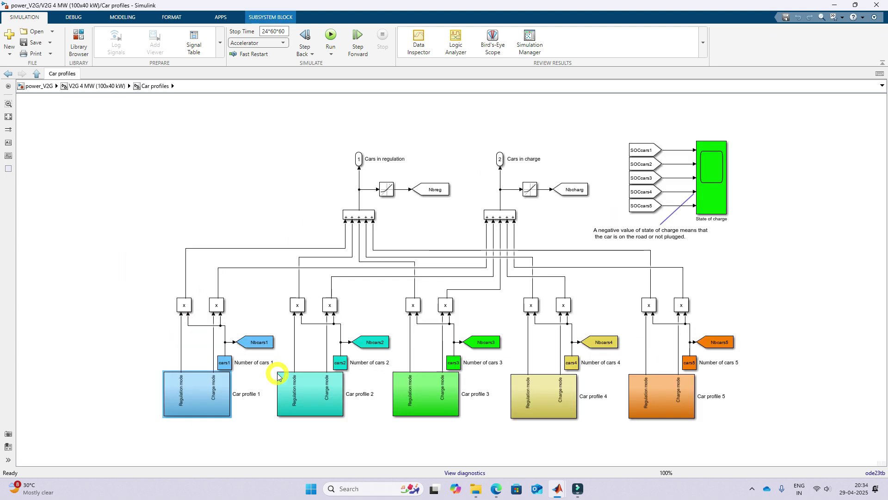
pyautogui.click(35, 76)
pyautogui.click(35, 76)
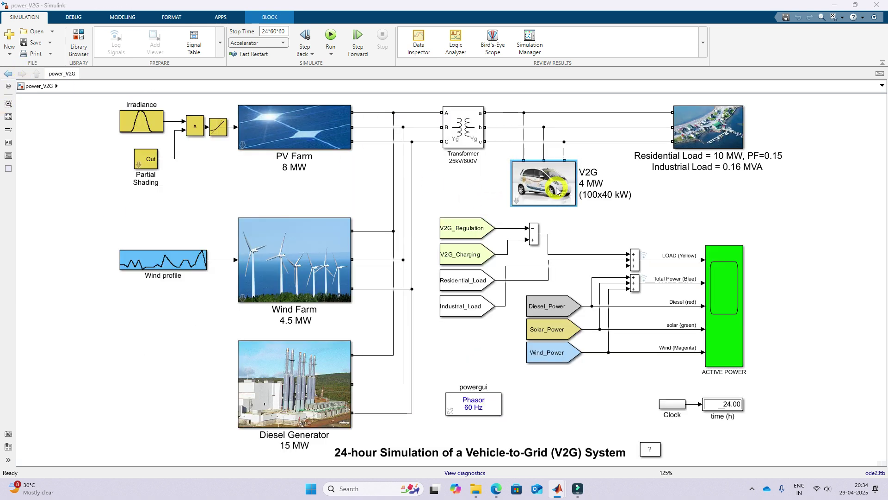
# Review the V2G block's parameters, including the car counts per profile, then disable the V2G on option and apply the change
pyautogui.doubleClick(557, 190)
pyautogui.moveTo(773, 197); pyautogui.dragTo(778, 262)
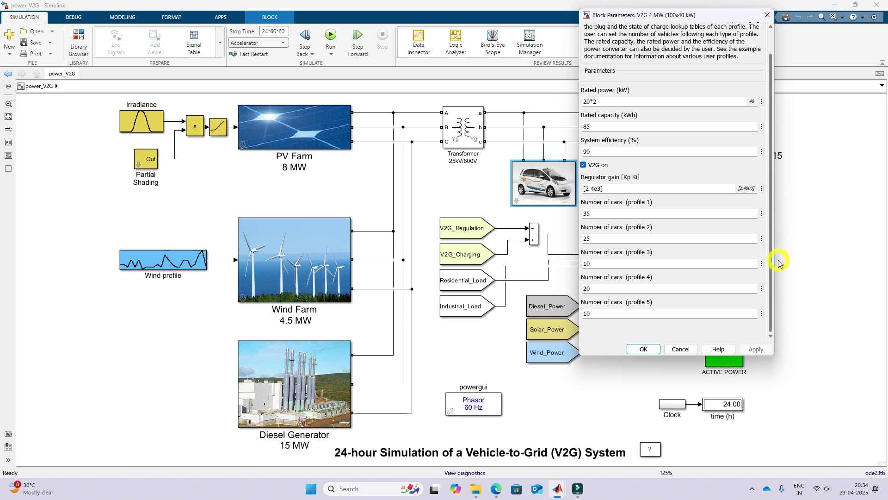
pyautogui.doubleClick(587, 314)
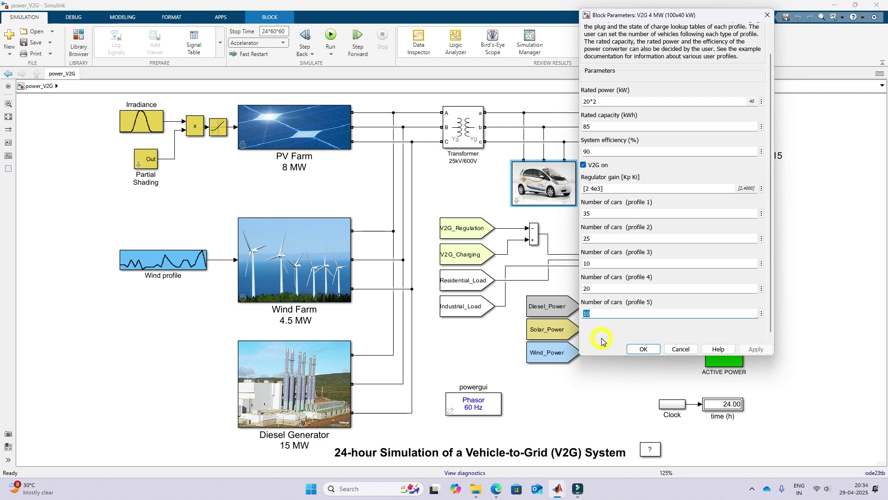
pyautogui.moveTo(768, 155); pyautogui.dragTo(771, 129)
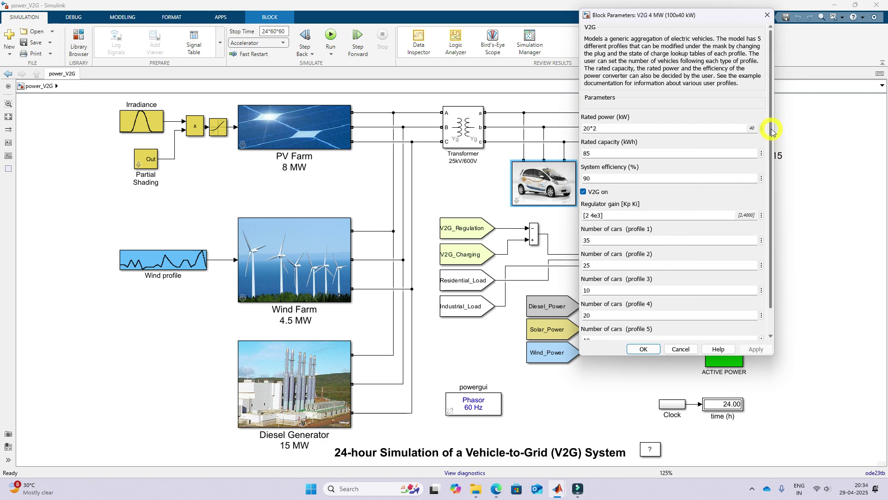
pyautogui.click(583, 193)
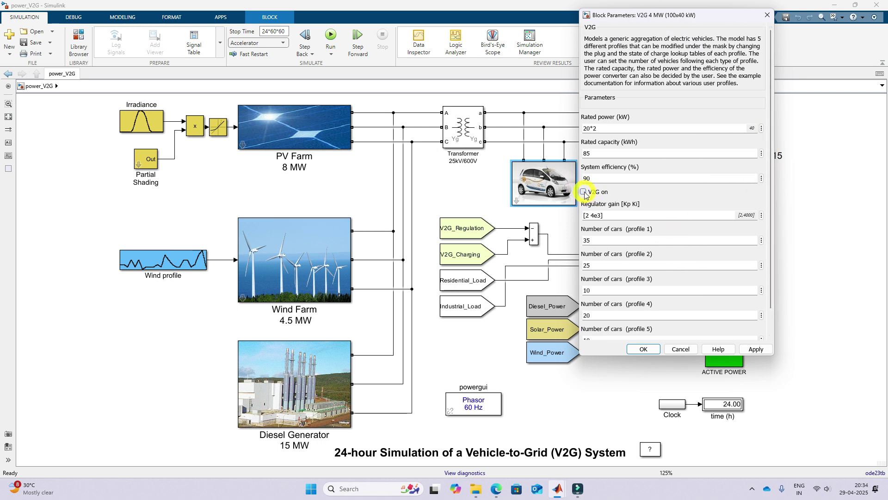
pyautogui.click(751, 350)
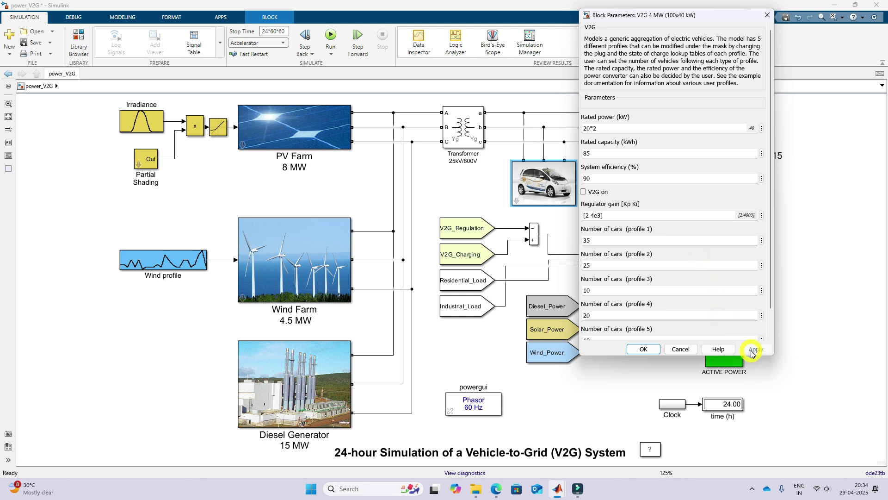
pyautogui.click(642, 349)
# Rerun the simulation from the ACTIVE POWER scope with V2G disabled, examine the power curves, and minimize the scope
pyautogui.doubleClick(723, 277)
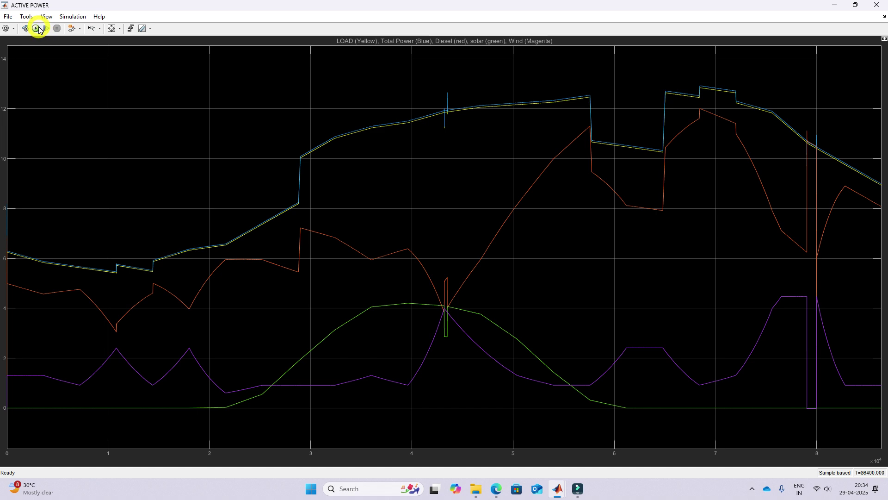
pyautogui.click(37, 28)
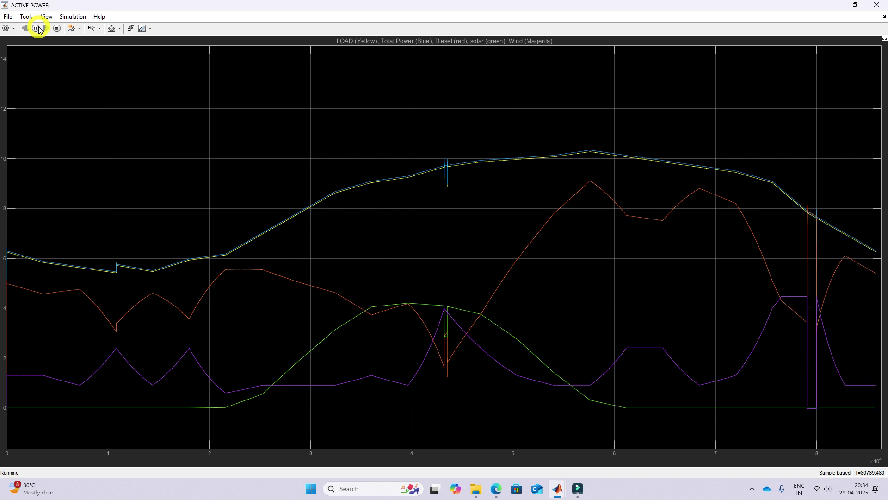
pyautogui.click(39, 30)
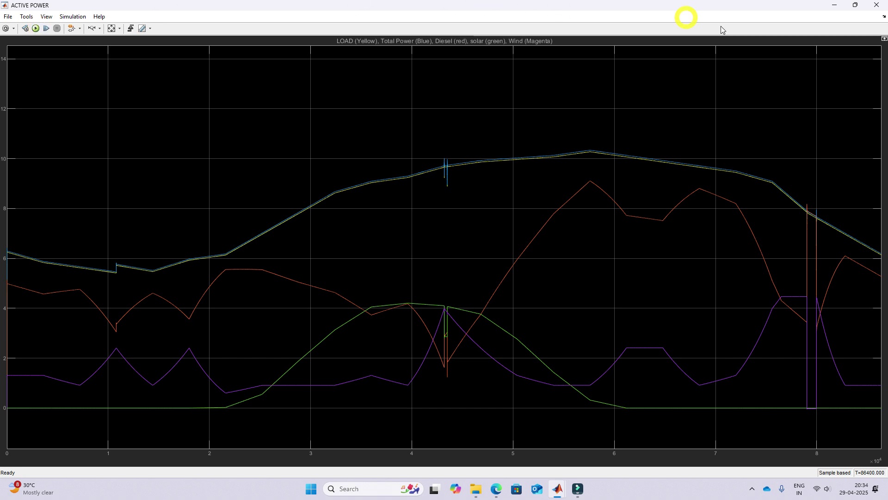
pyautogui.click(836, 8)
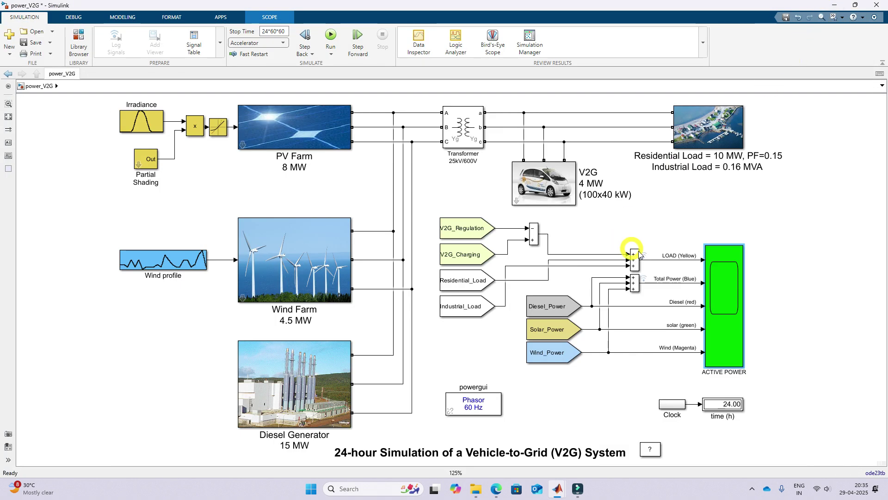
# Re-enable the V2G on option in the V2G block's parameters and accept the change
pyautogui.doubleClick(554, 189)
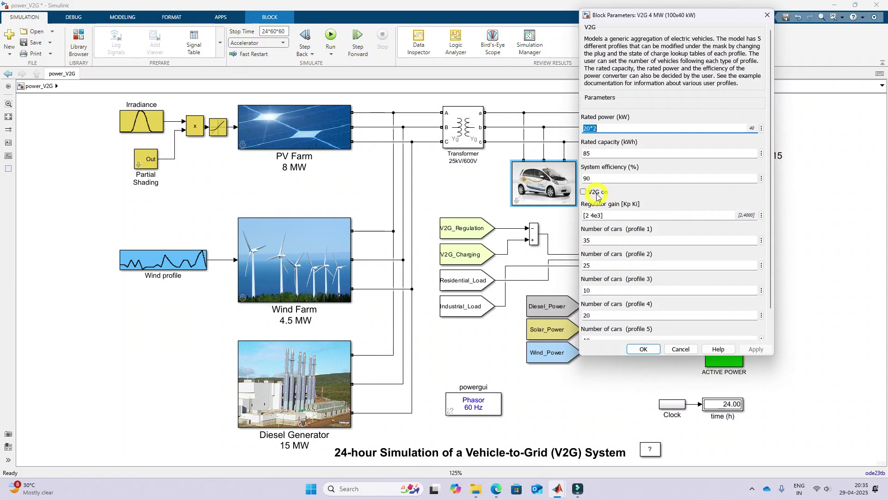
pyautogui.click(587, 192)
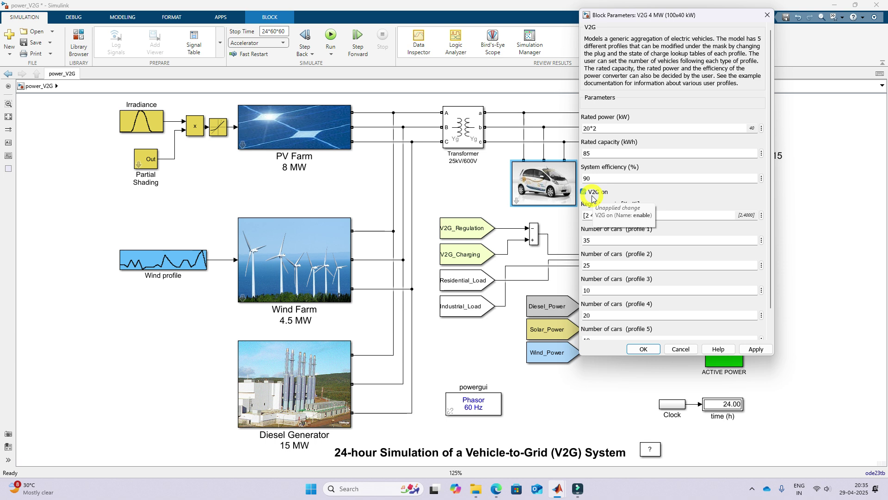
pyautogui.click(644, 348)
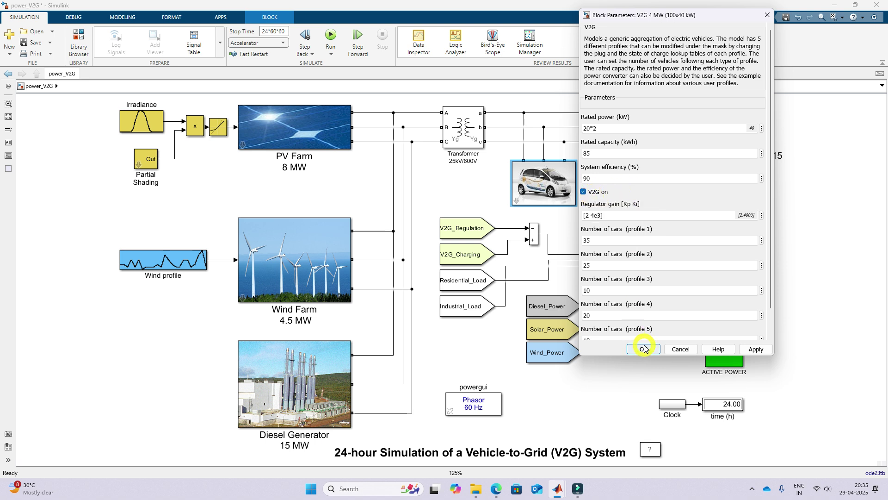